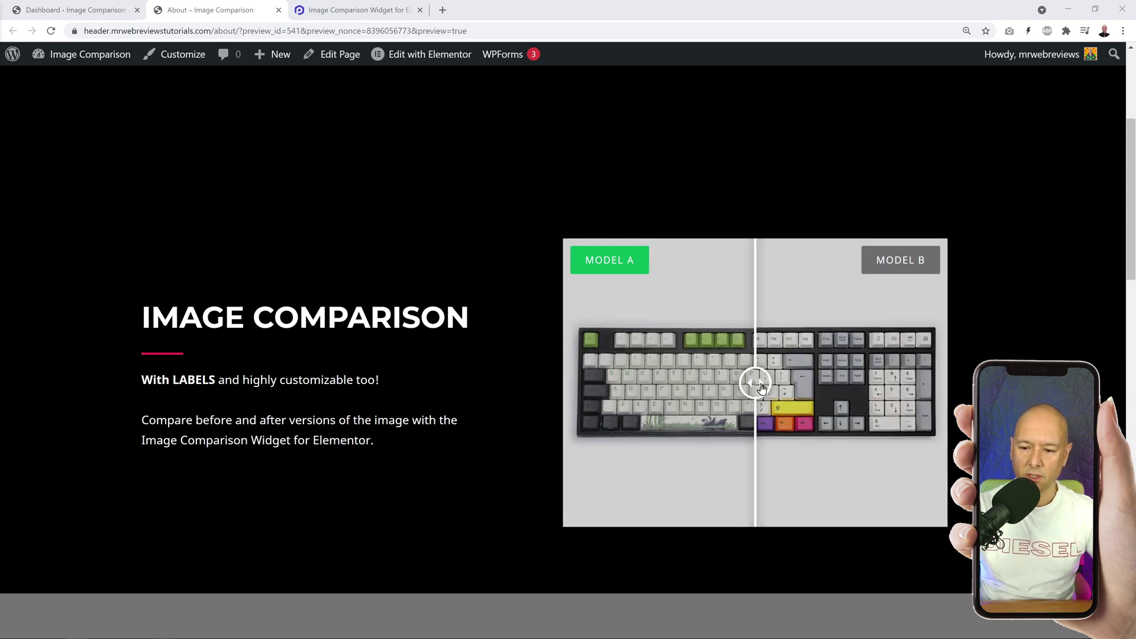
Step: Try the demo sliders: reveal all of Model A, raise the keyboard divider, show the whole black T-shirt
mouse_move(755, 382)
left_mouse_down()
mouse_move(718, 384)
mouse_move(754, 386)
left_mouse_up()
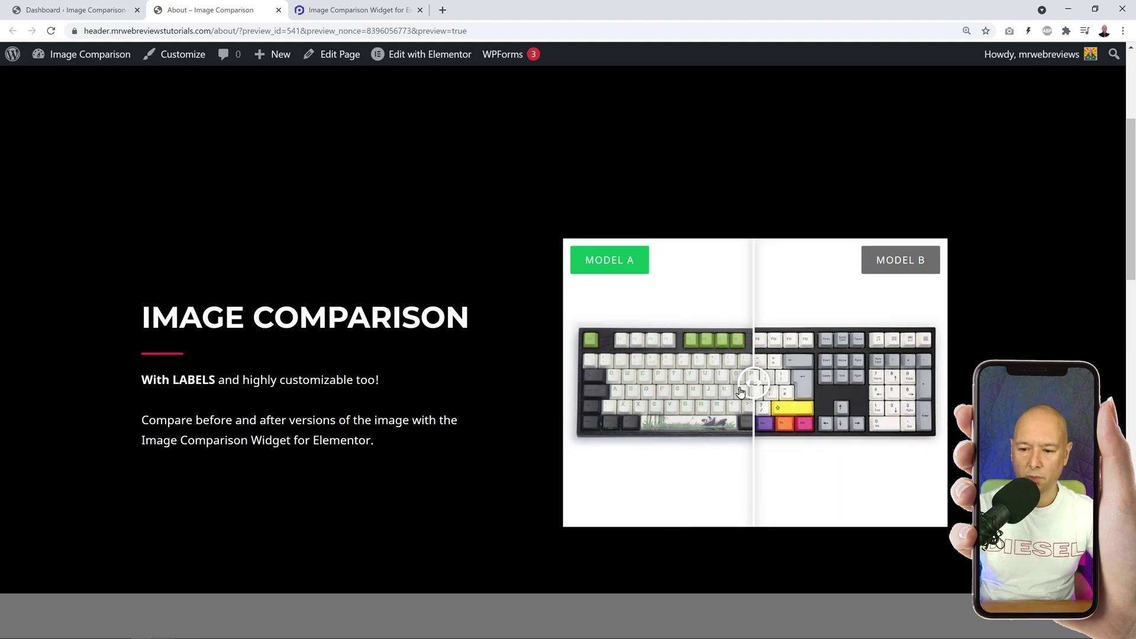
left_click_drag(741, 392, 768, 382)
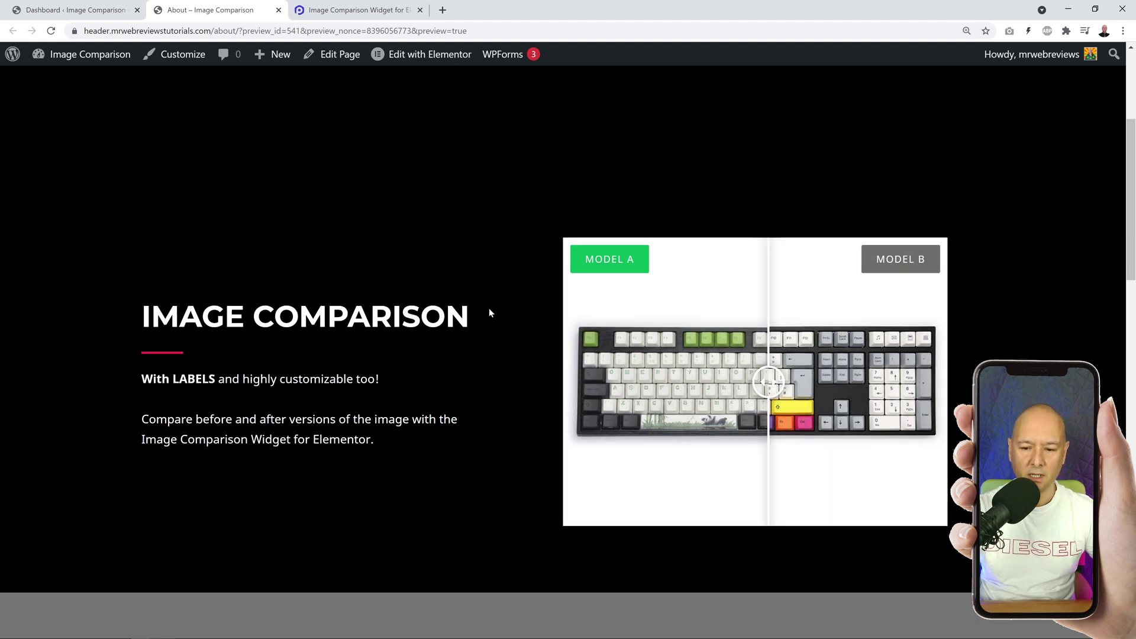
scroll(491, 314, "down", 9)
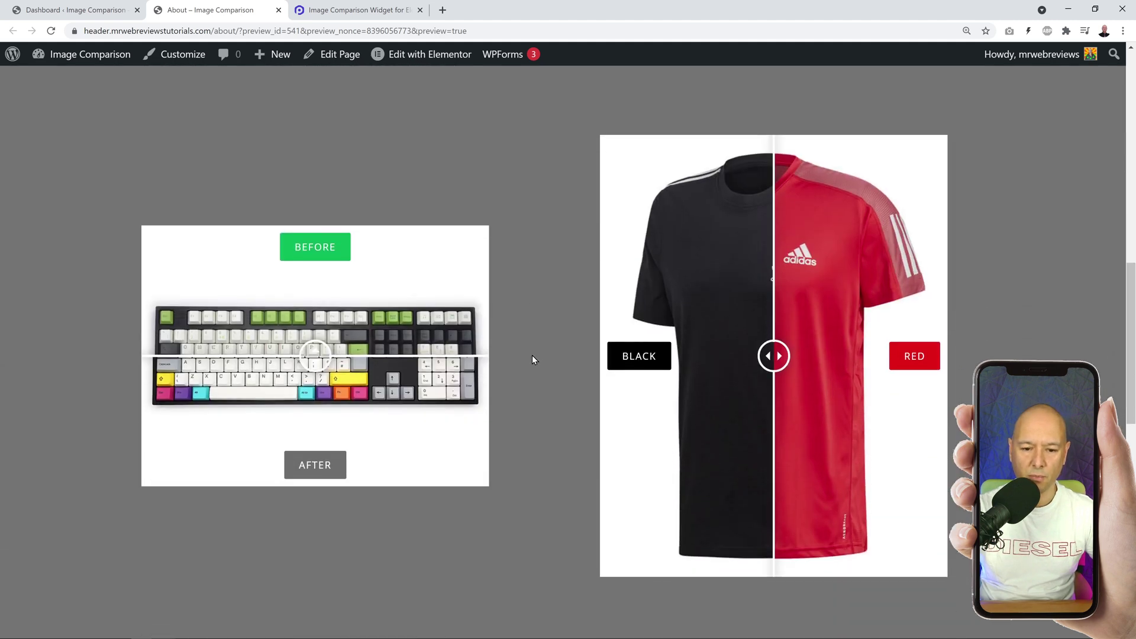
mouse_move(315, 356)
left_mouse_down()
mouse_move(312, 240)
mouse_move(311, 487)
mouse_move(312, 246)
mouse_move(310, 367)
mouse_move(301, 229)
mouse_move(315, 359)
left_mouse_up()
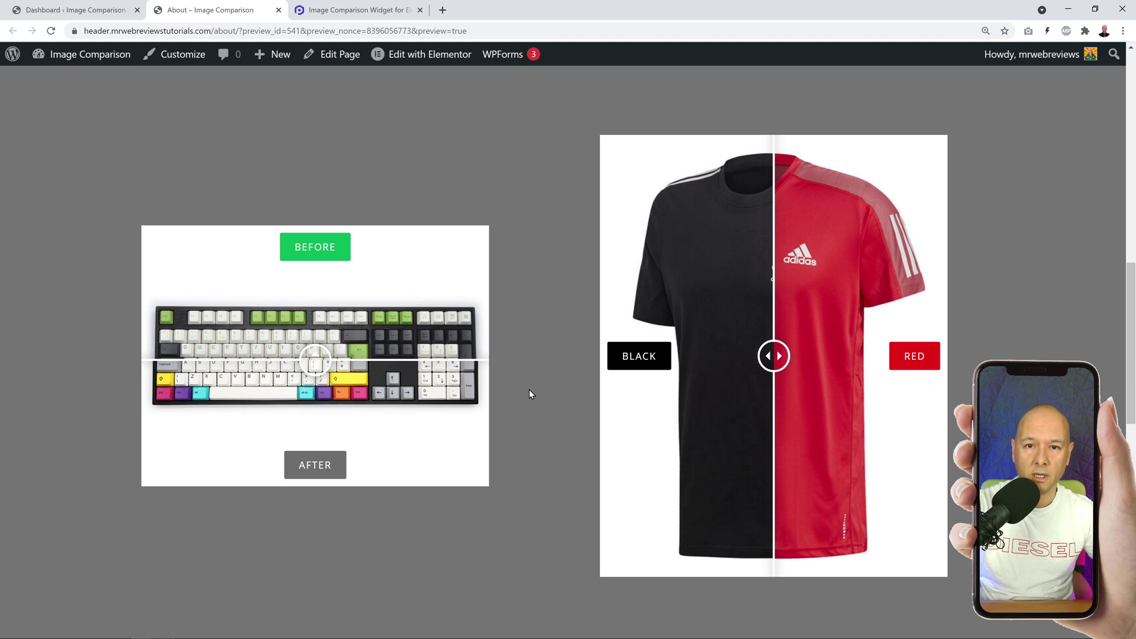
left_click_drag(314, 358, 314, 256)
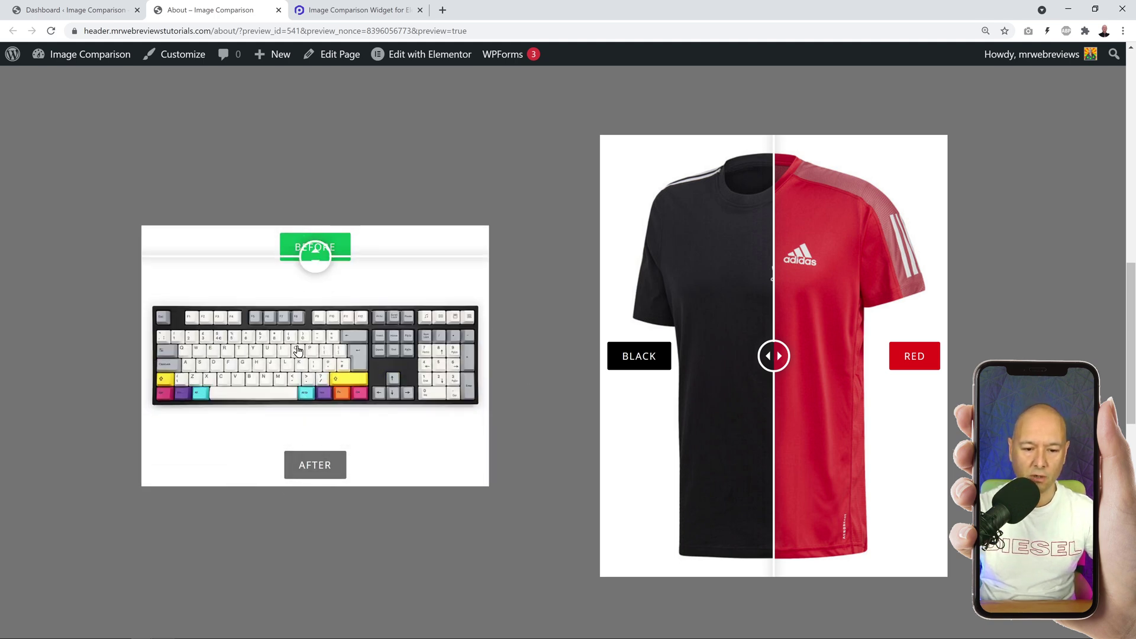
left_click(298, 350)
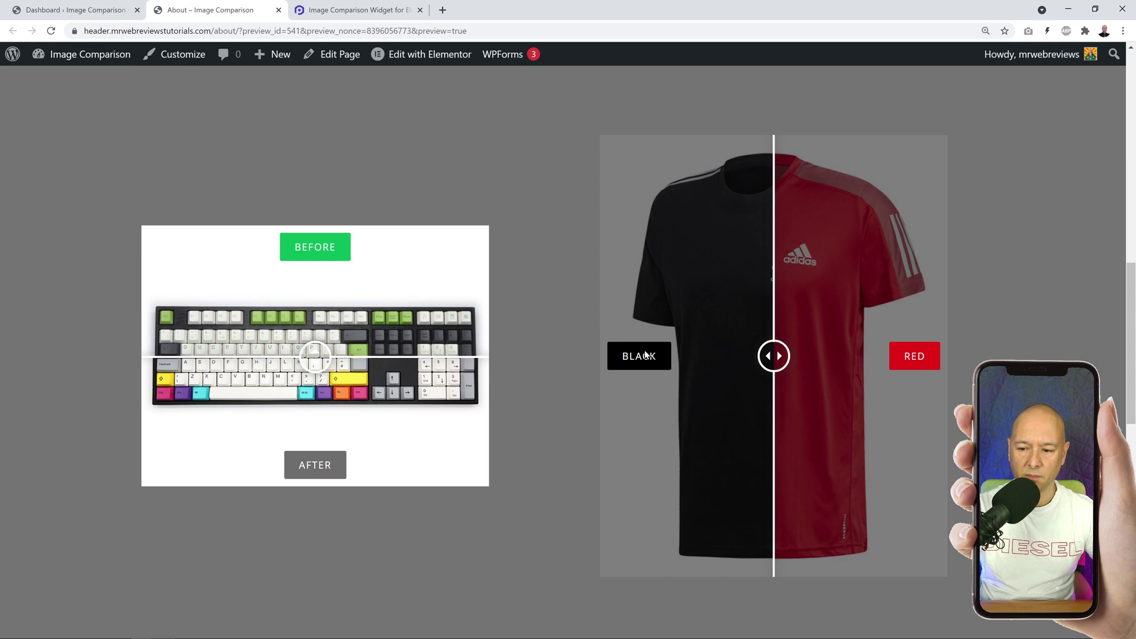
mouse_move(774, 356)
left_mouse_down()
mouse_move(937, 367)
mouse_move(607, 361)
mouse_move(937, 369)
mouse_move(755, 356)
left_mouse_up()
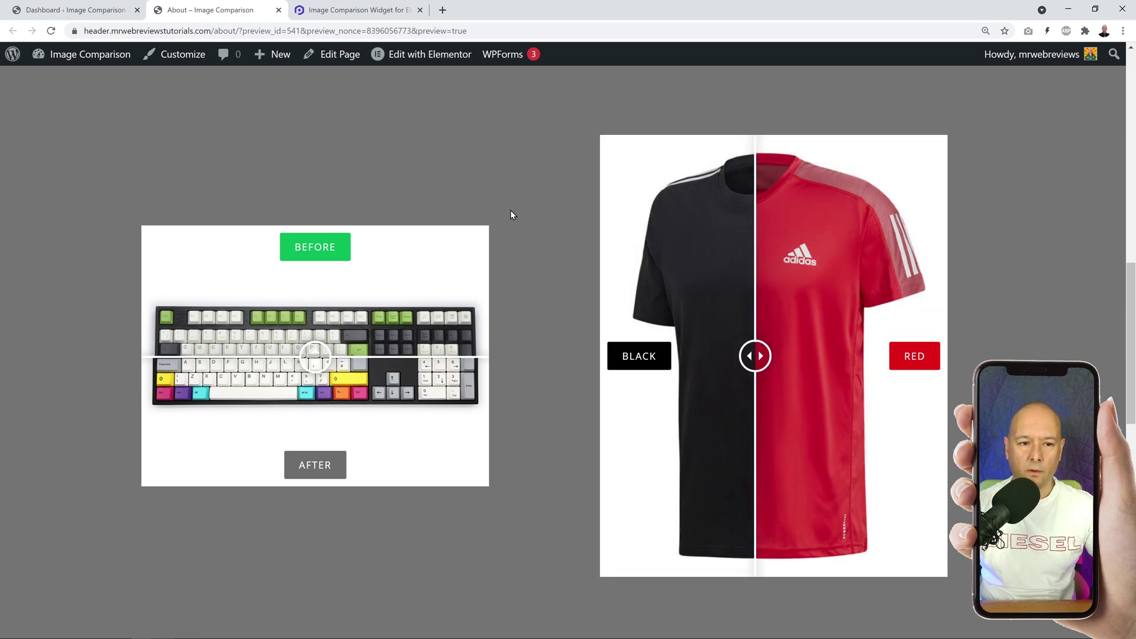
Step: Slide the PowerPack lake demo divider to reveal the colour photo, then return to the Dashboard
left_click(349, 12)
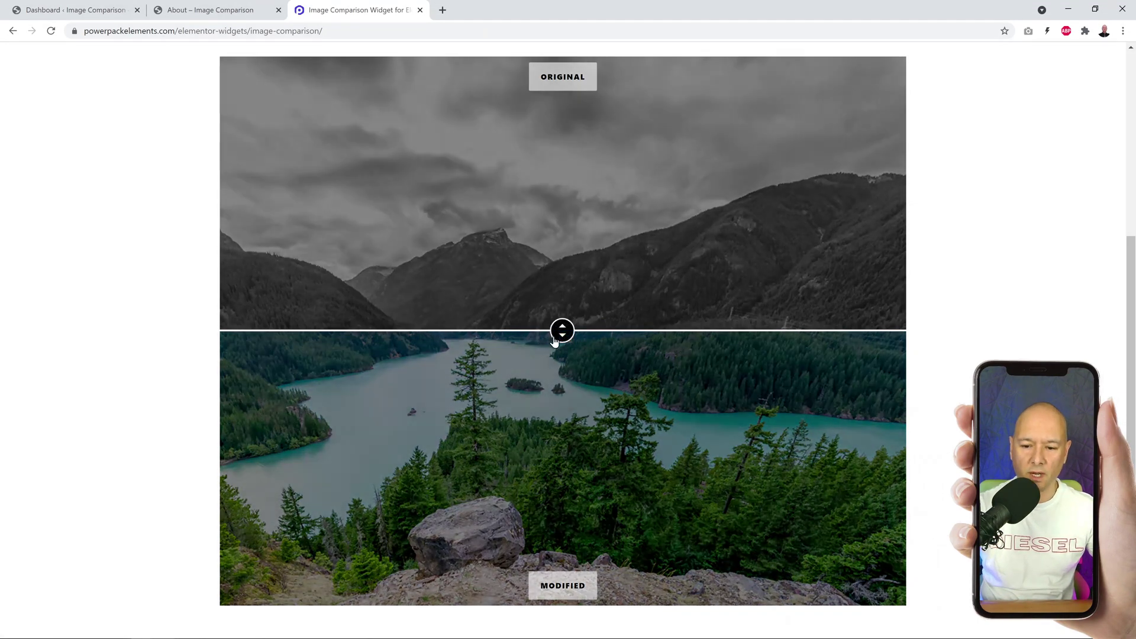
left_click_drag(562, 329, 510, 354)
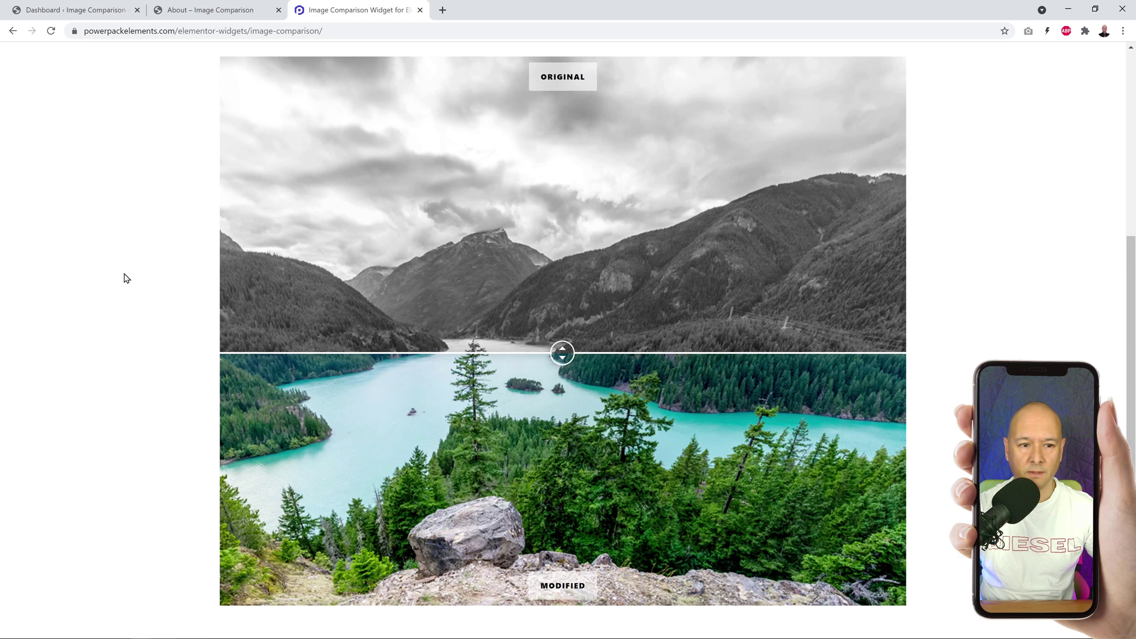
left_click(75, 10)
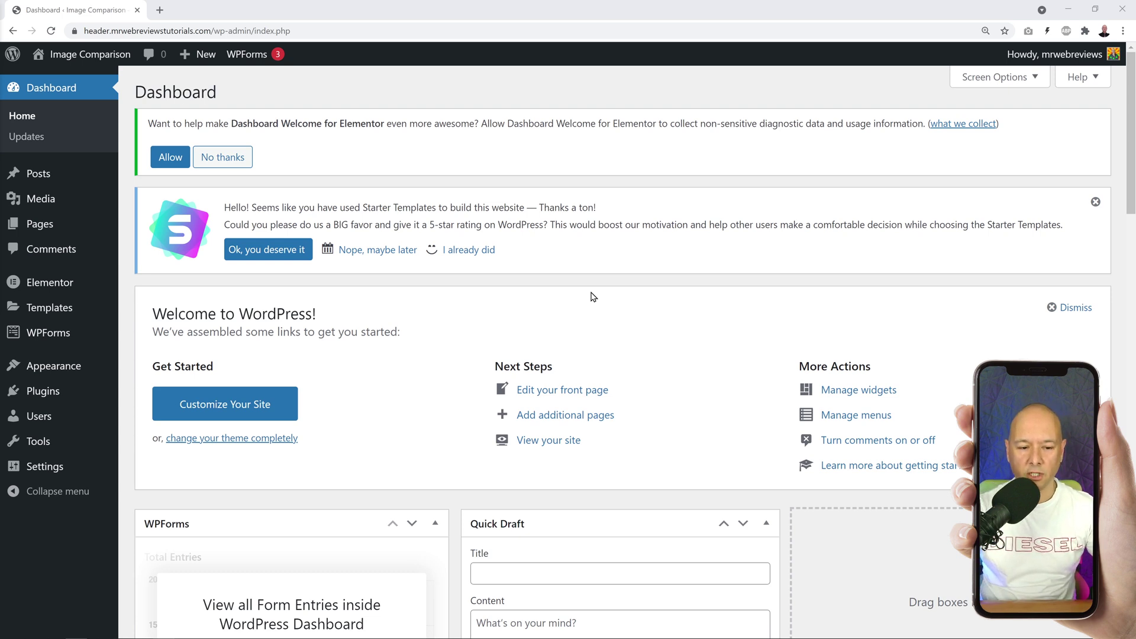
Step: Search Plugins > Add New for PowerPack Lite for Elementor, install it and activate it
mouse_move(44, 393)
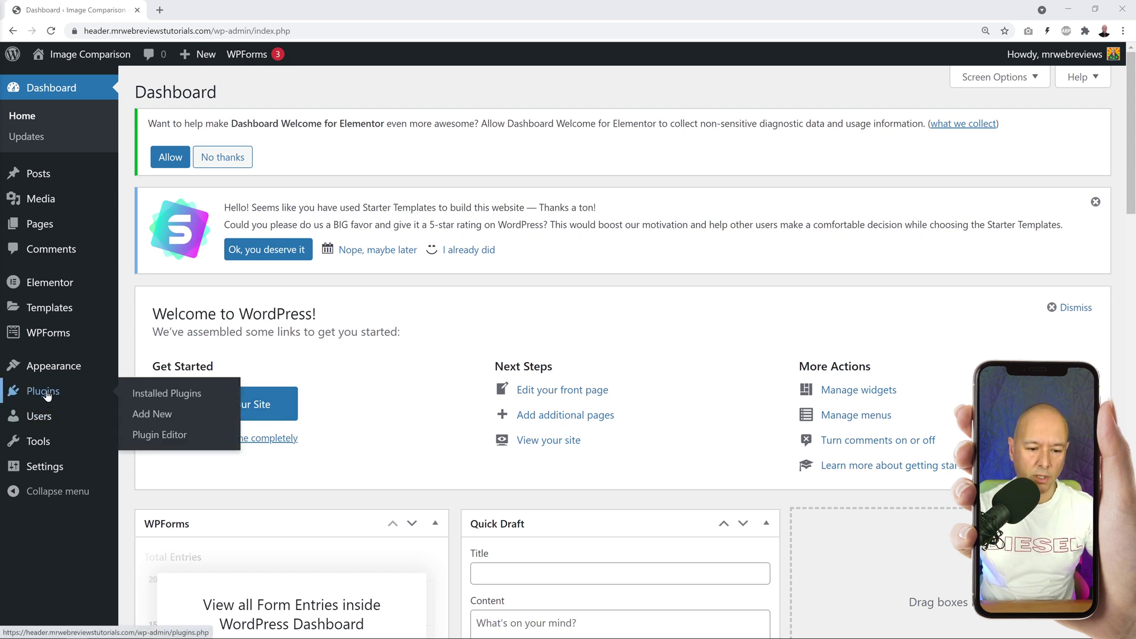
left_click(140, 417)
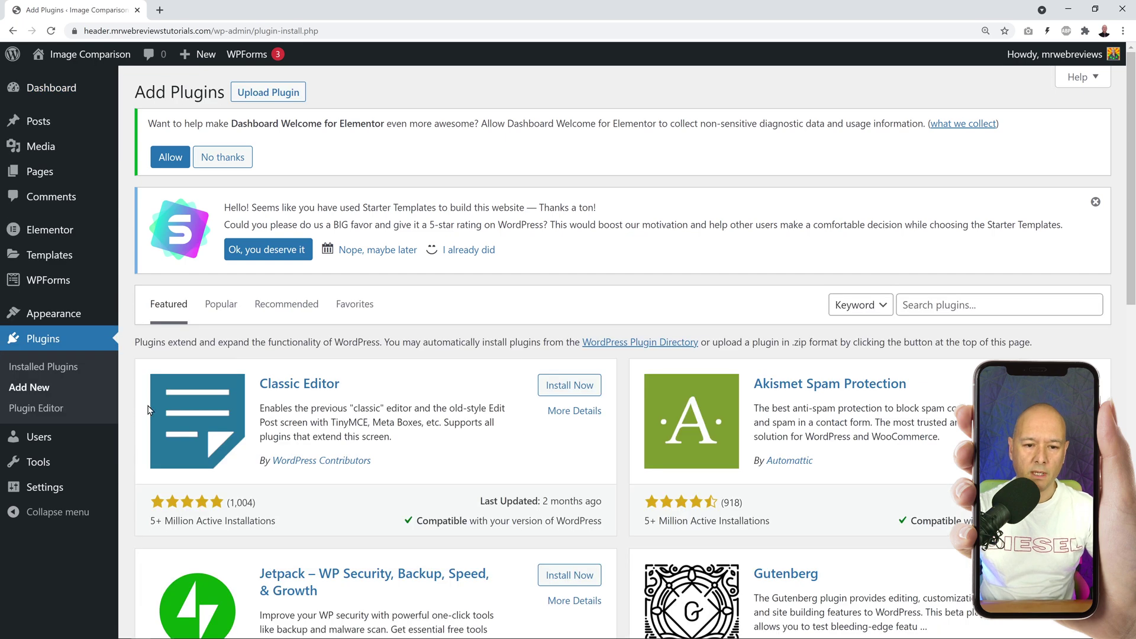
left_click(908, 304)
type("PowerPack Lite for Elementor")
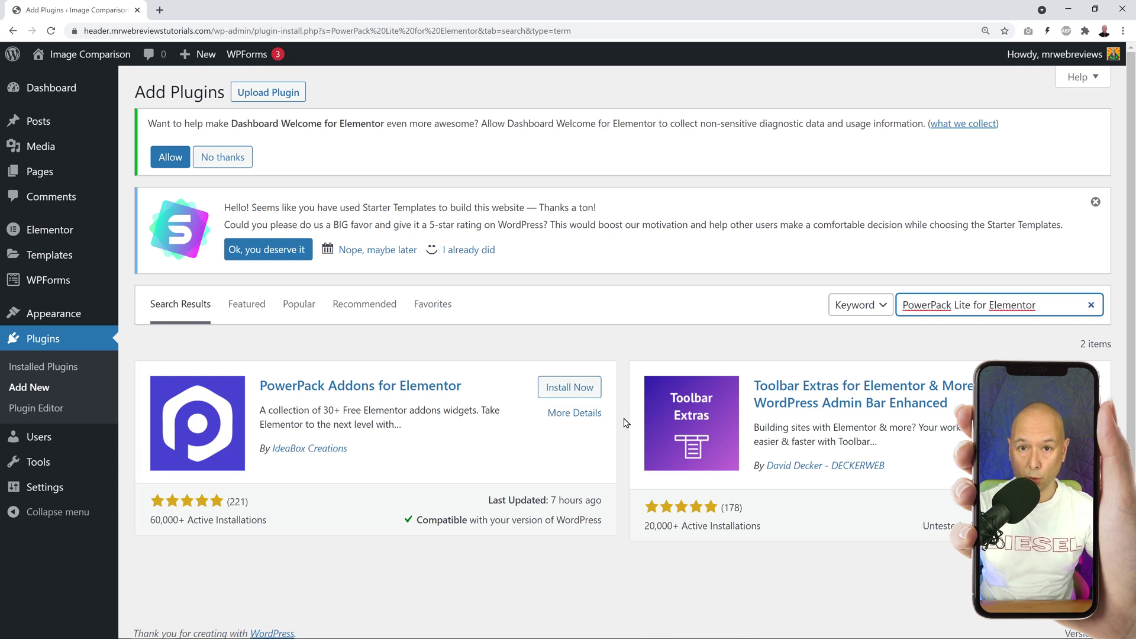
left_click(575, 391)
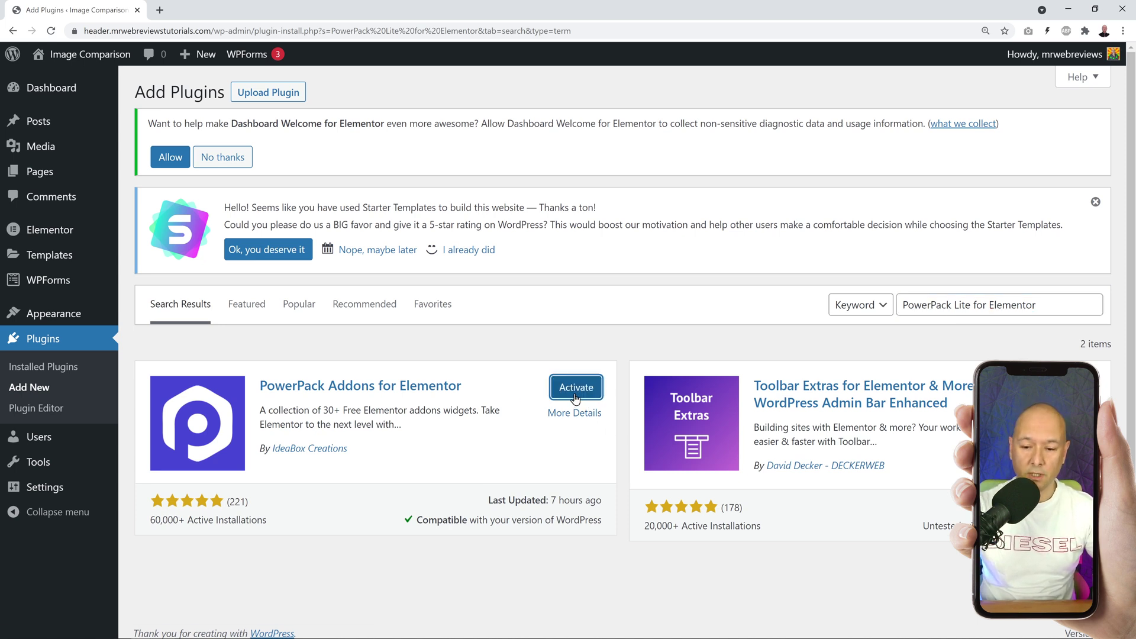
left_click(575, 397)
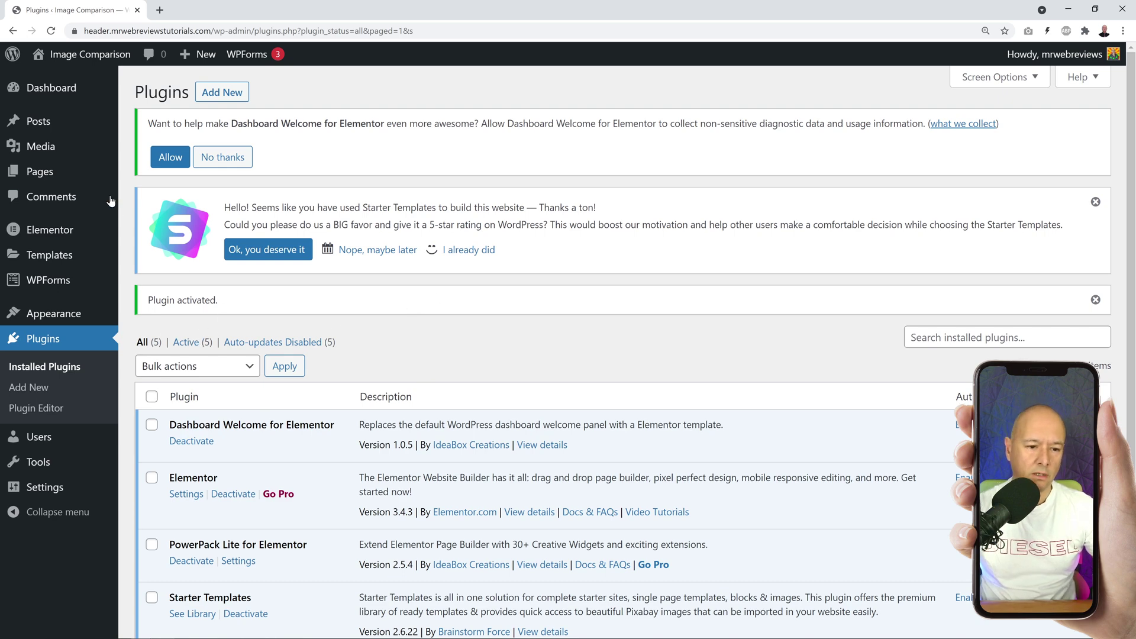
Step: Add a new page titled 'Test' and open it with Edit with Elementor
left_click(42, 173)
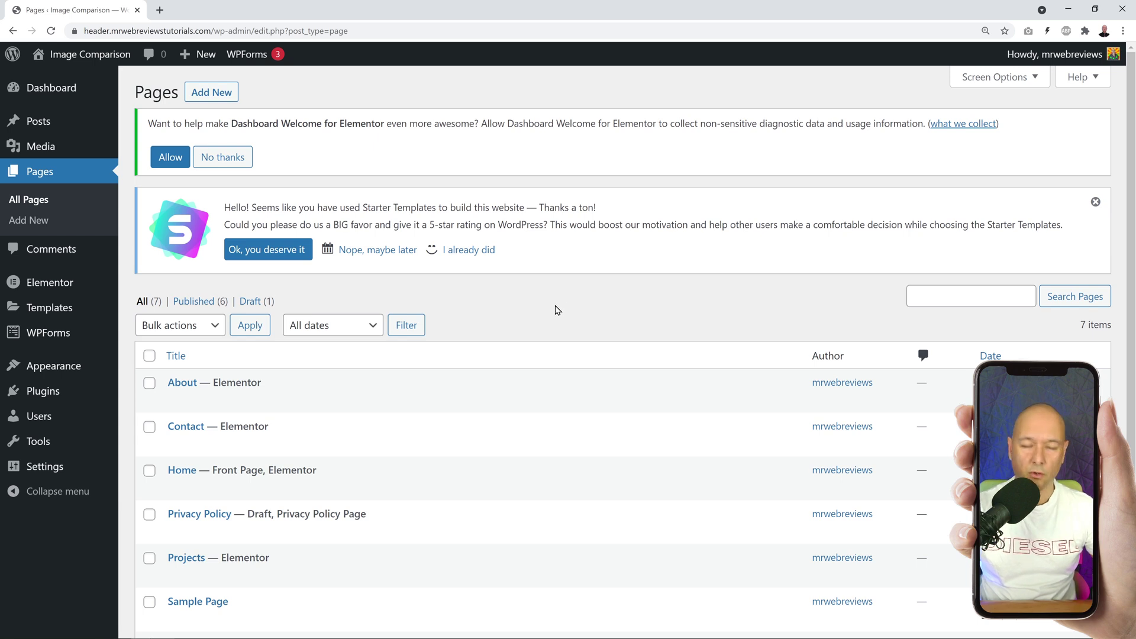
left_click(213, 93)
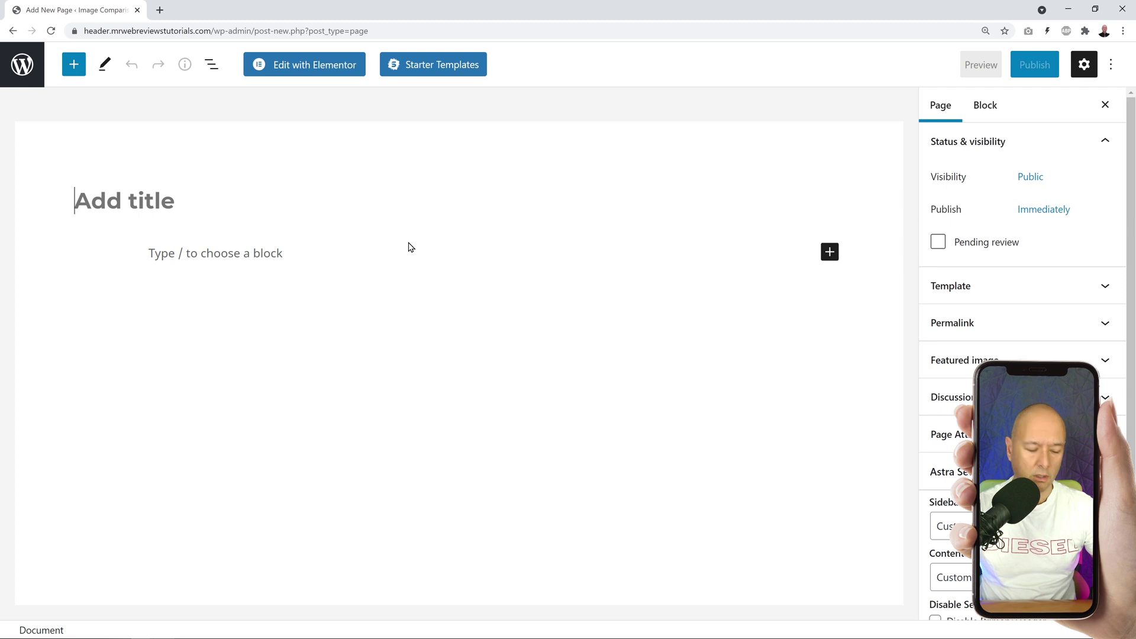
type("Test")
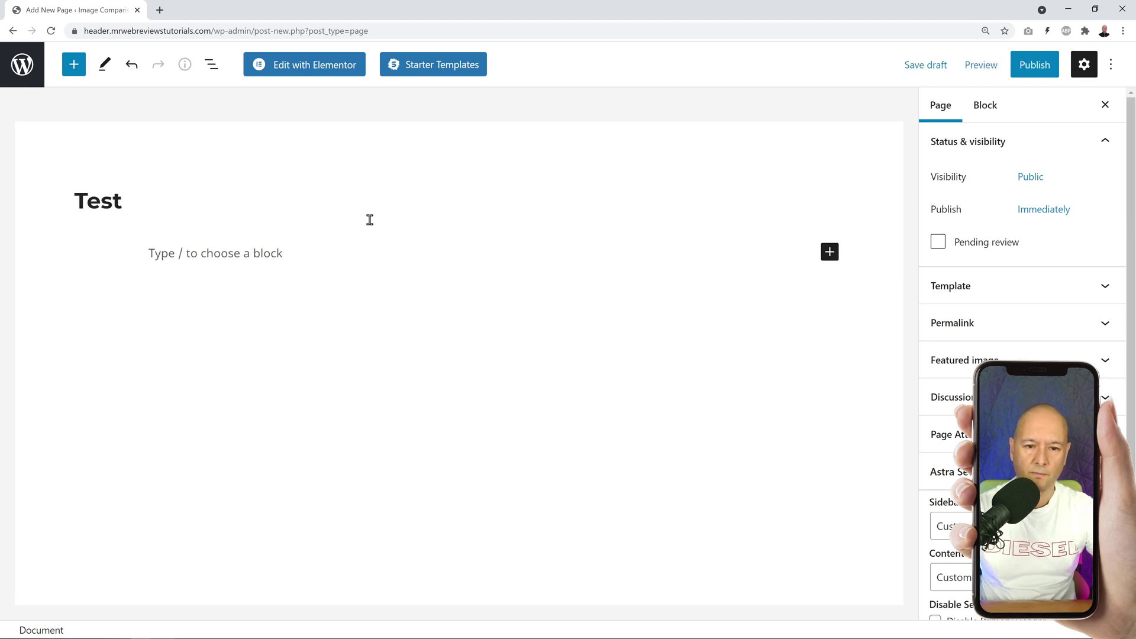
left_click(297, 72)
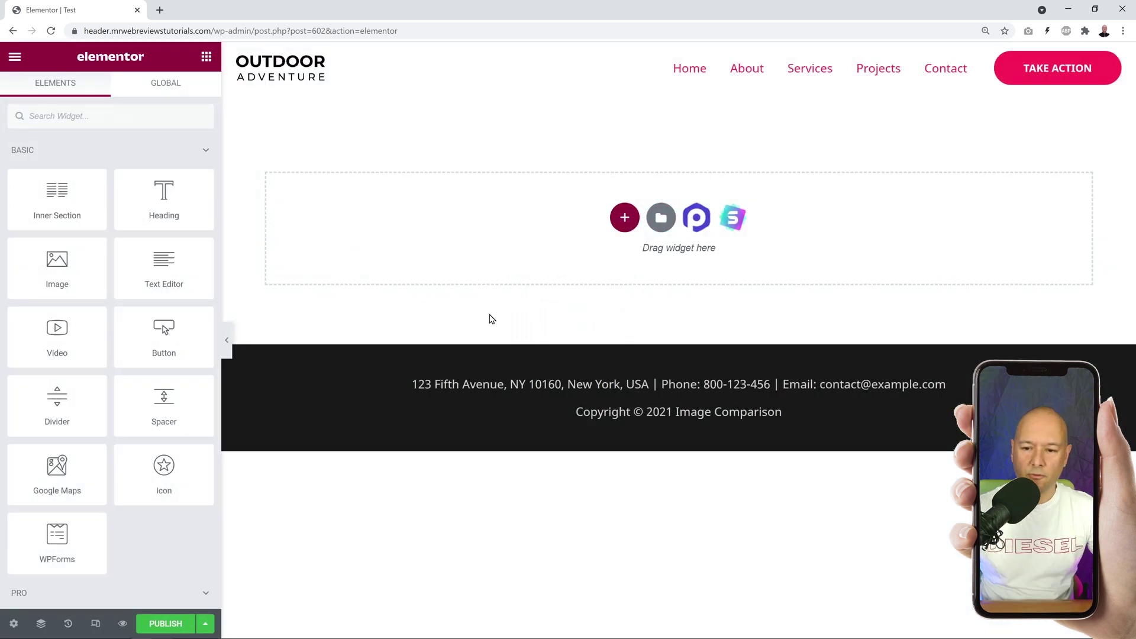
Step: Add a new two-column section to the Test page and return to the widget list
left_click(625, 219)
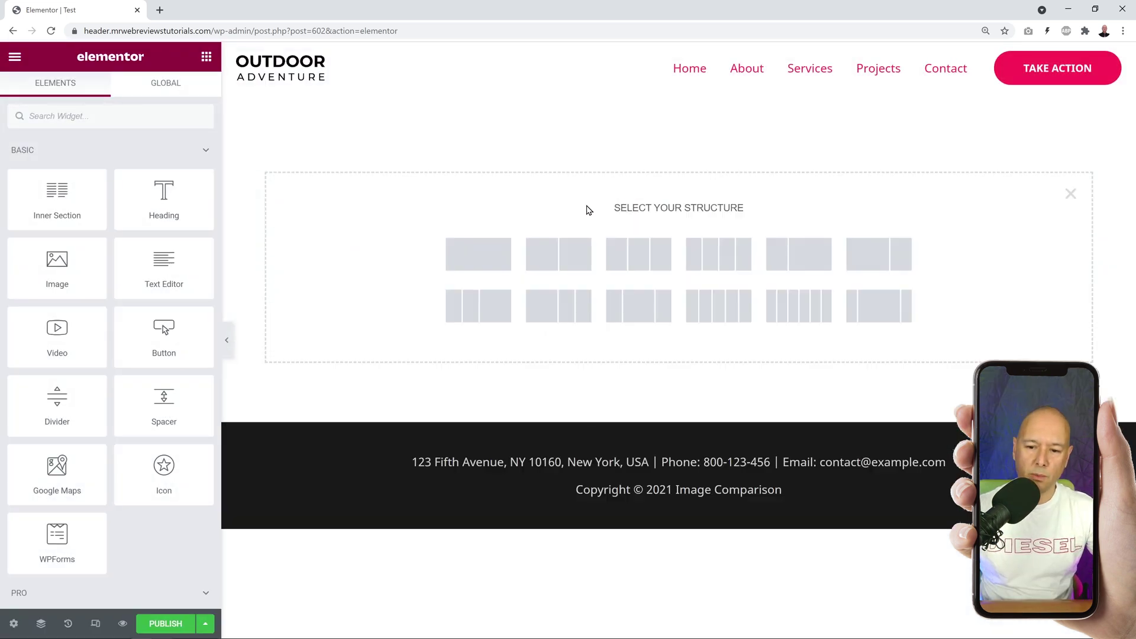
left_click(571, 261)
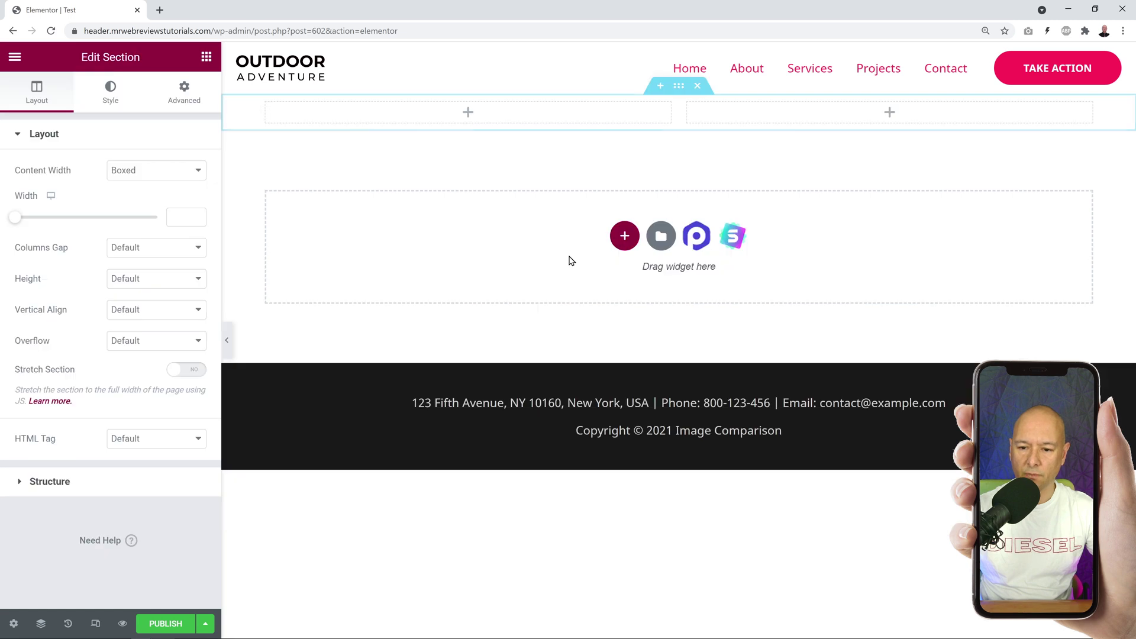
left_click(206, 56)
Step: Scroll the Elements panel down to the PowerPack Elements Image Comparison widget
left_click(198, 120)
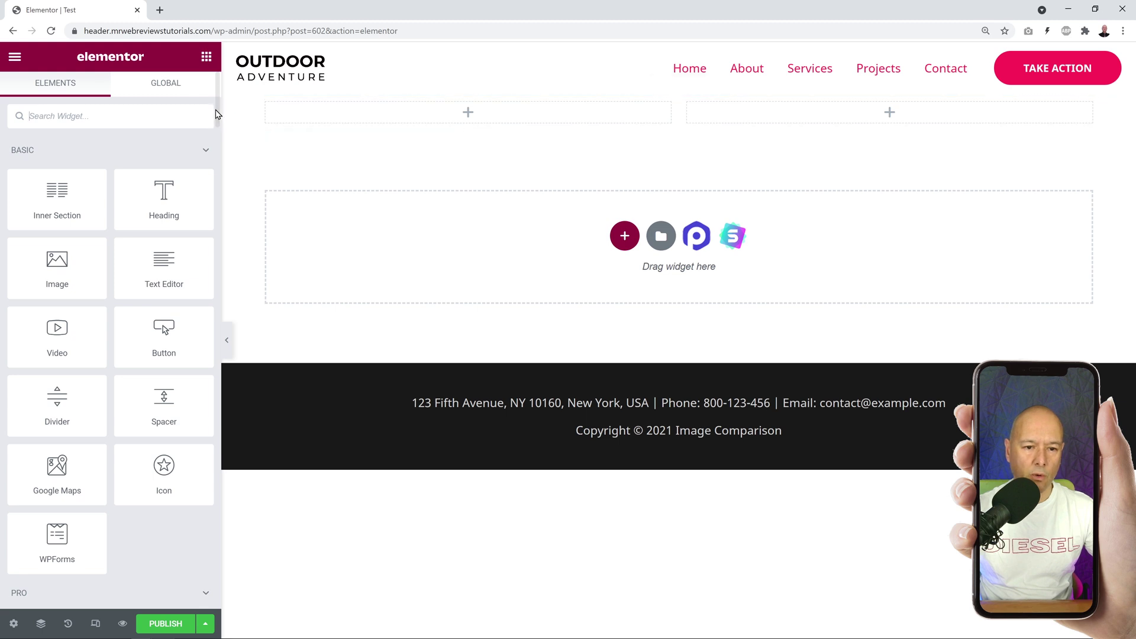
left_click_drag(215, 110, 208, 265)
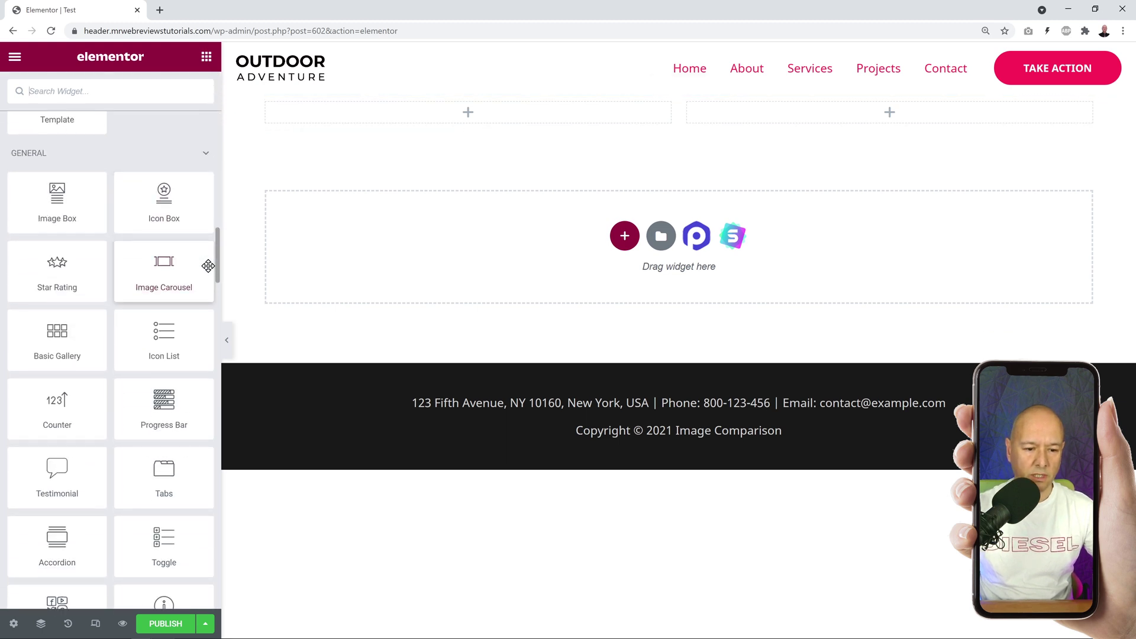
scroll(209, 265, "down", 10)
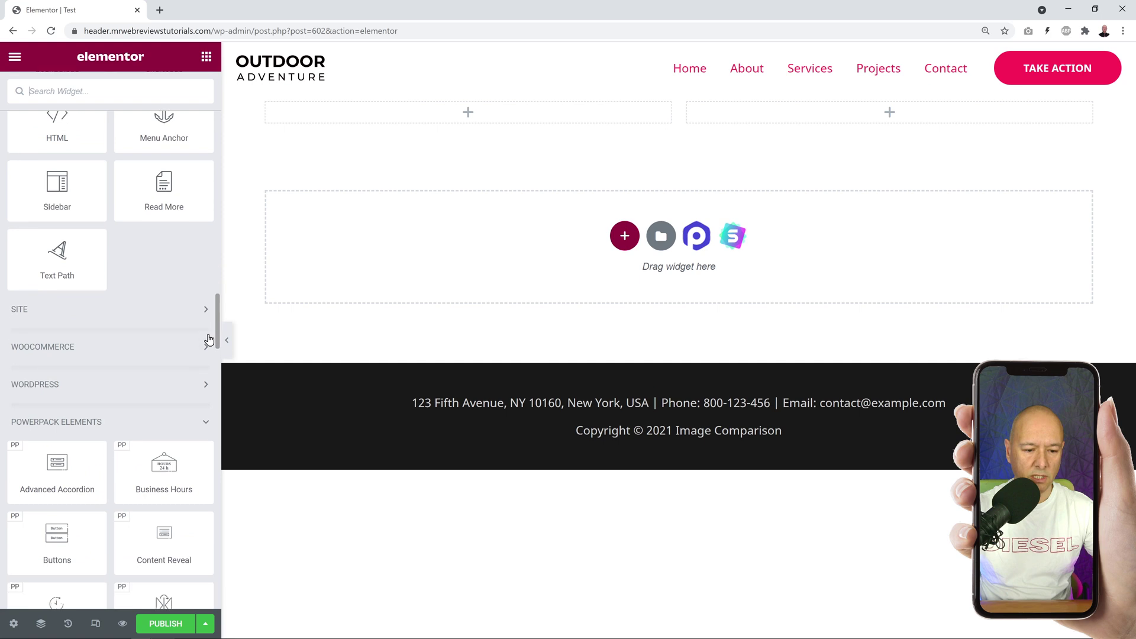
scroll(208, 340, "down", 3)
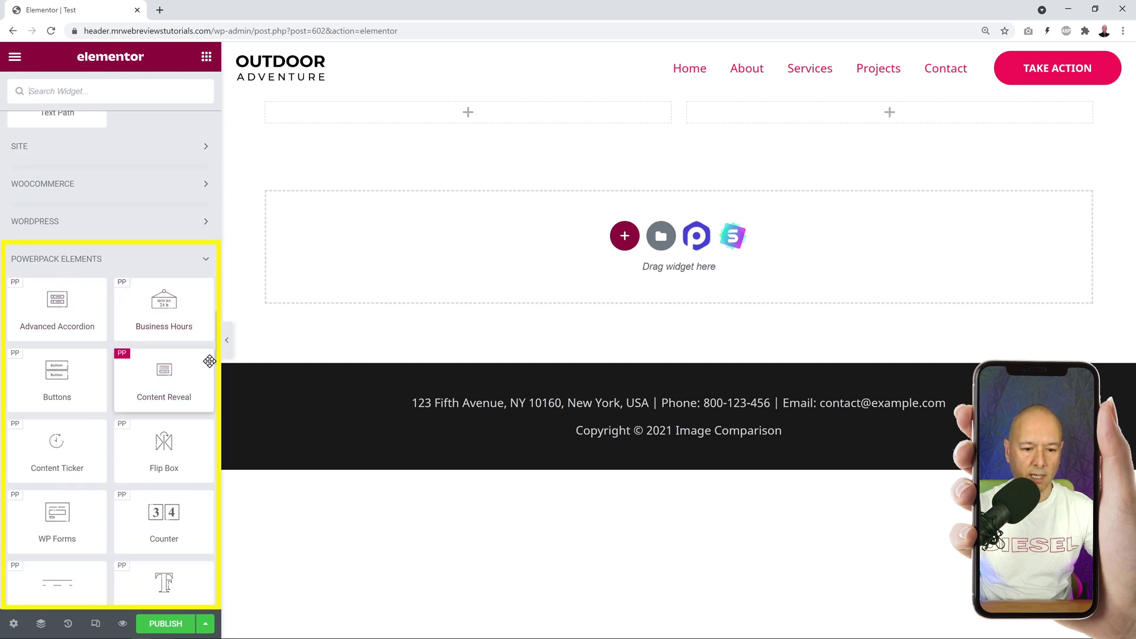
scroll(214, 362, "down", 2)
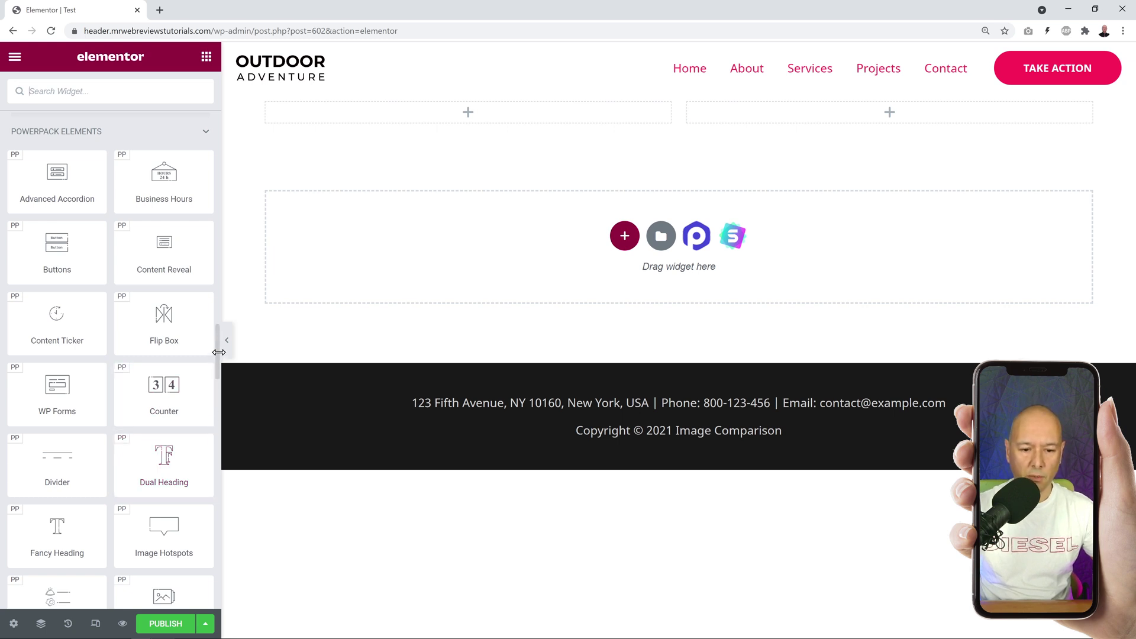
left_click_drag(218, 352, 217, 380)
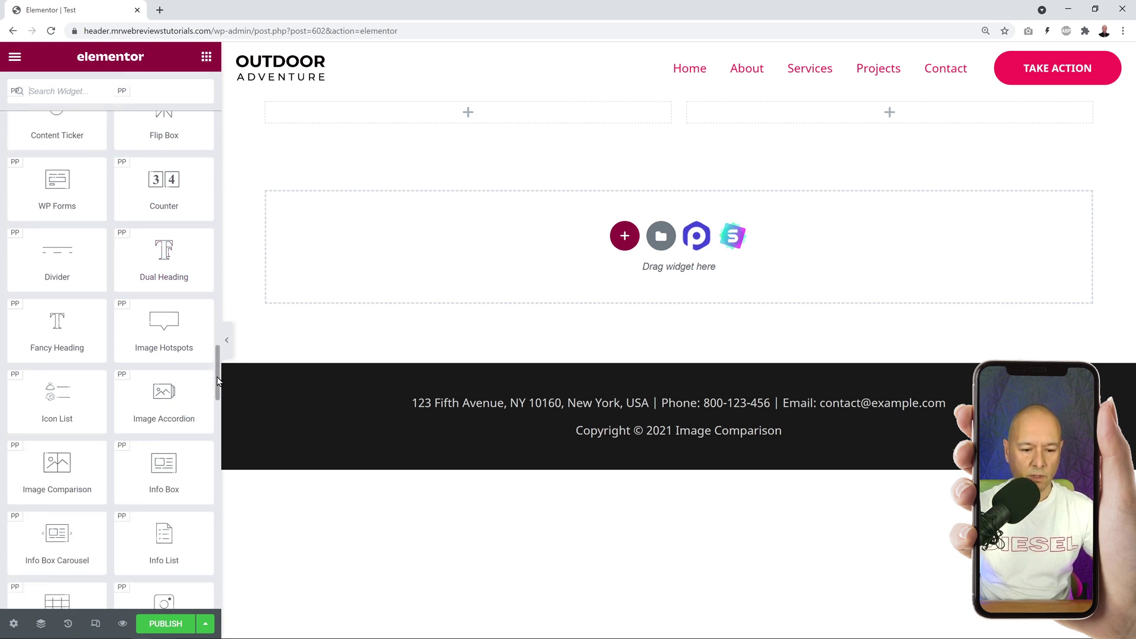
scroll(218, 380, "down", 3)
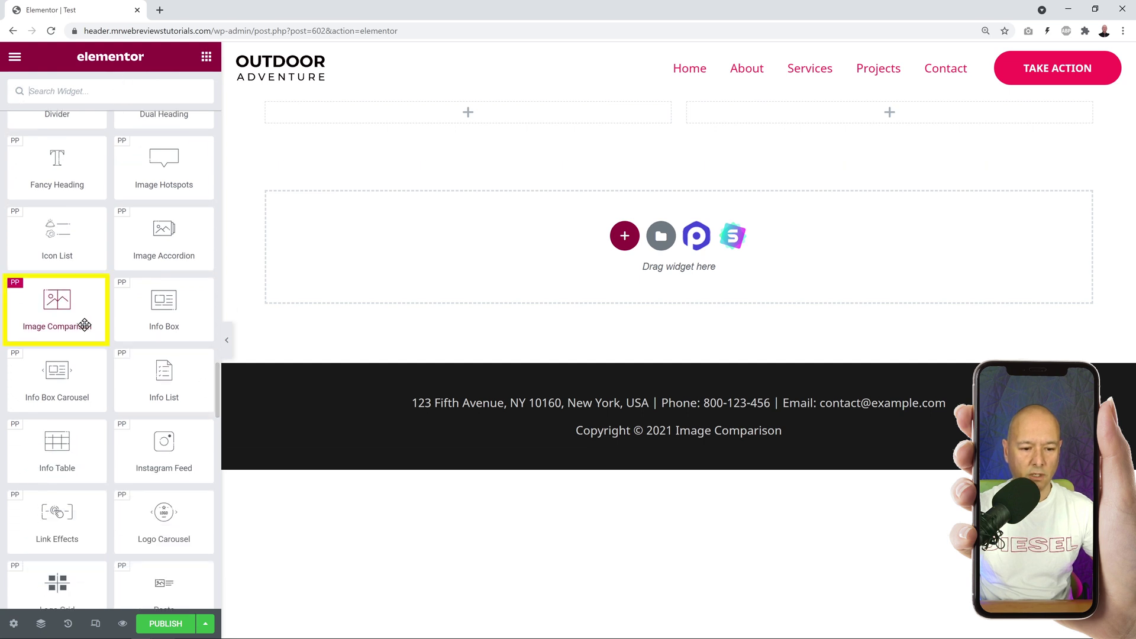
Step: Drag the Image Comparison widget into the left empty column of the section
left_click_drag(88, 310, 392, 127)
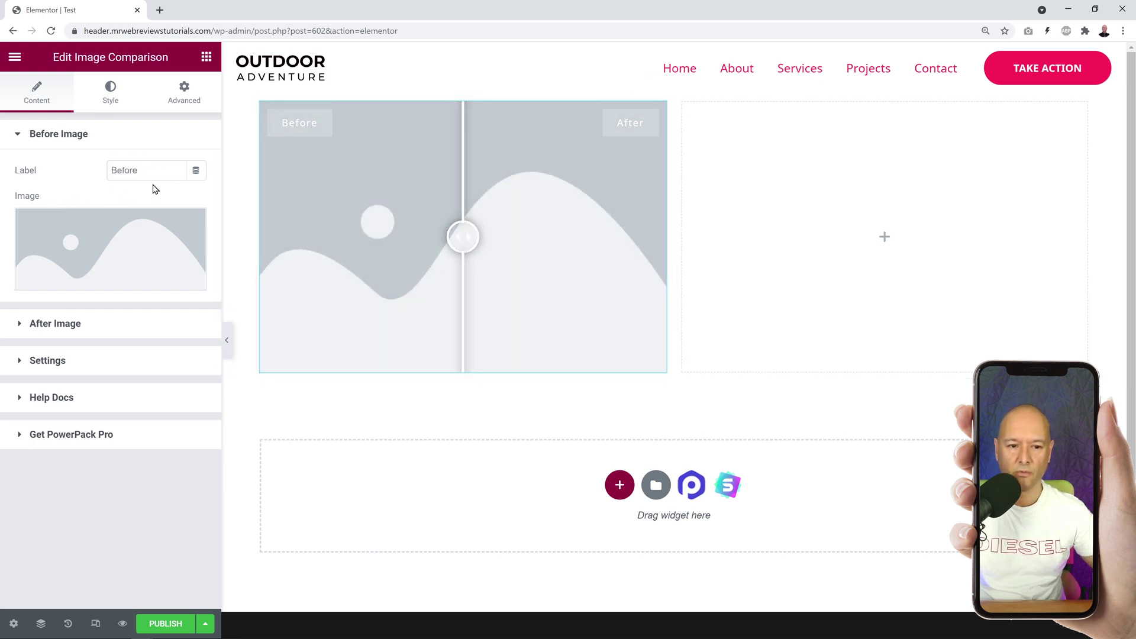
Step: Upload before.jpg and after.jpg and insert before.jpg as the Before image
left_click(114, 243)
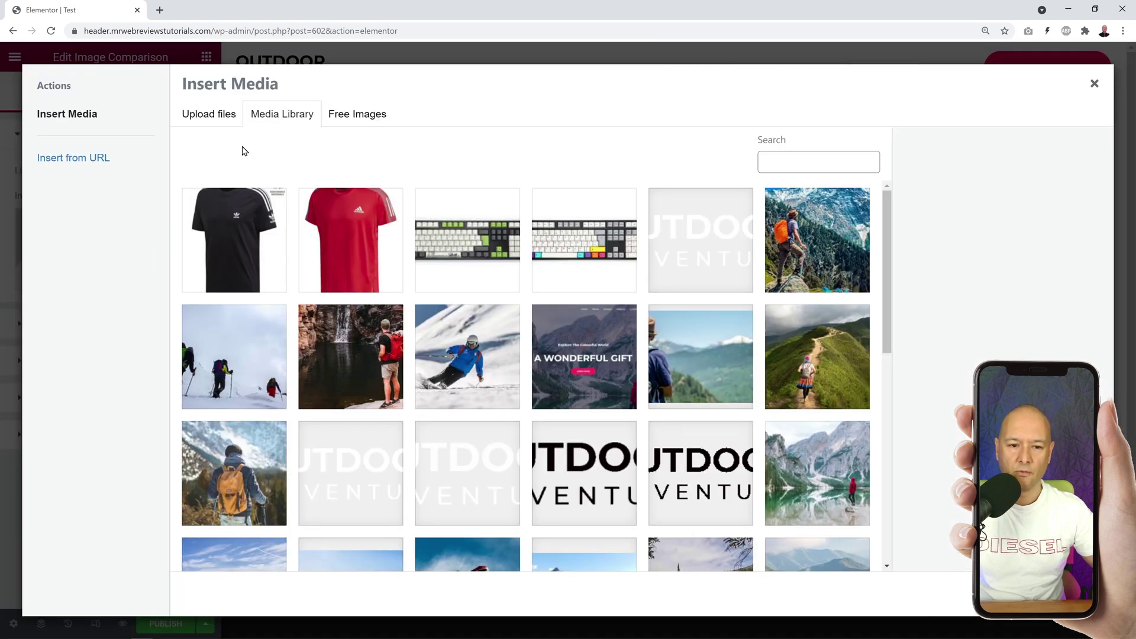
left_click(215, 121)
left_click(639, 337)
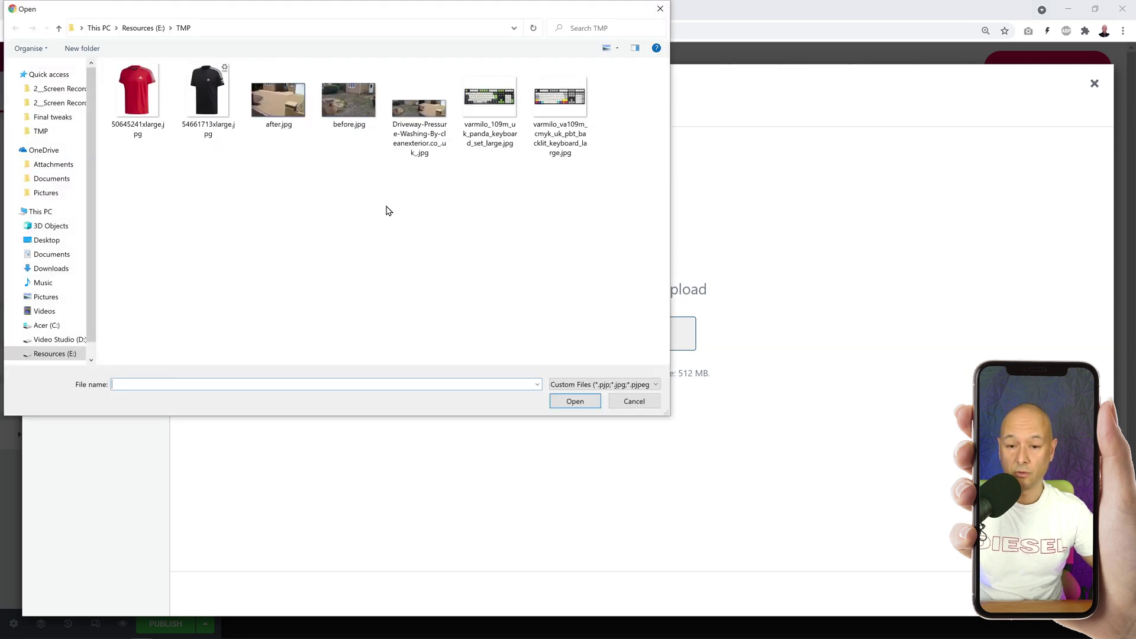
left_click(287, 130)
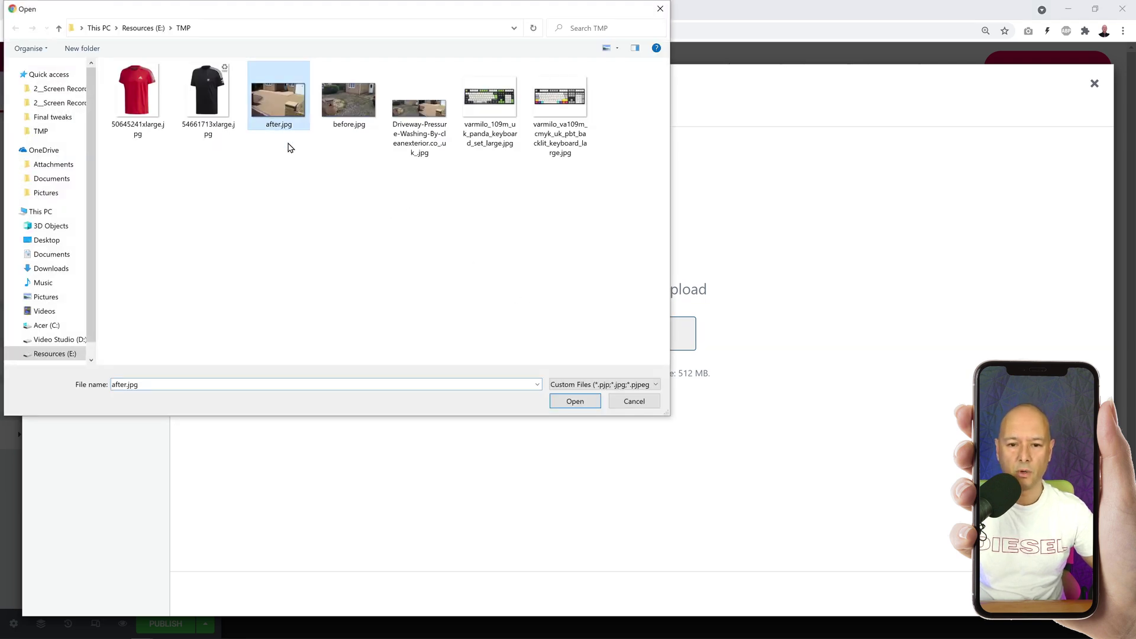
left_click(350, 116, "ctrl")
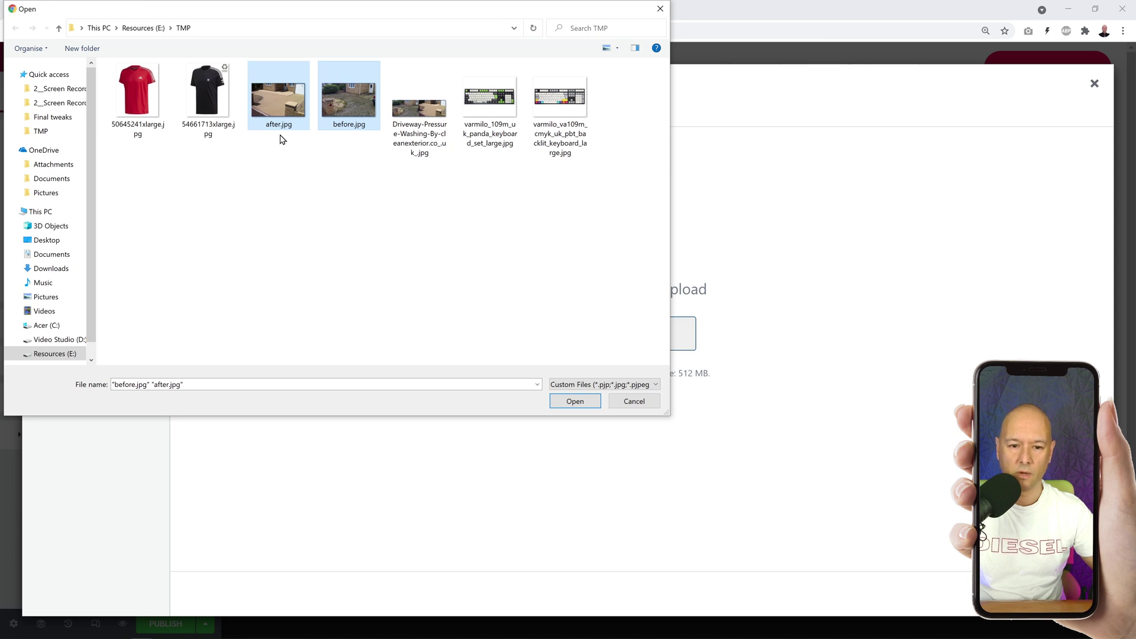
left_click(571, 401)
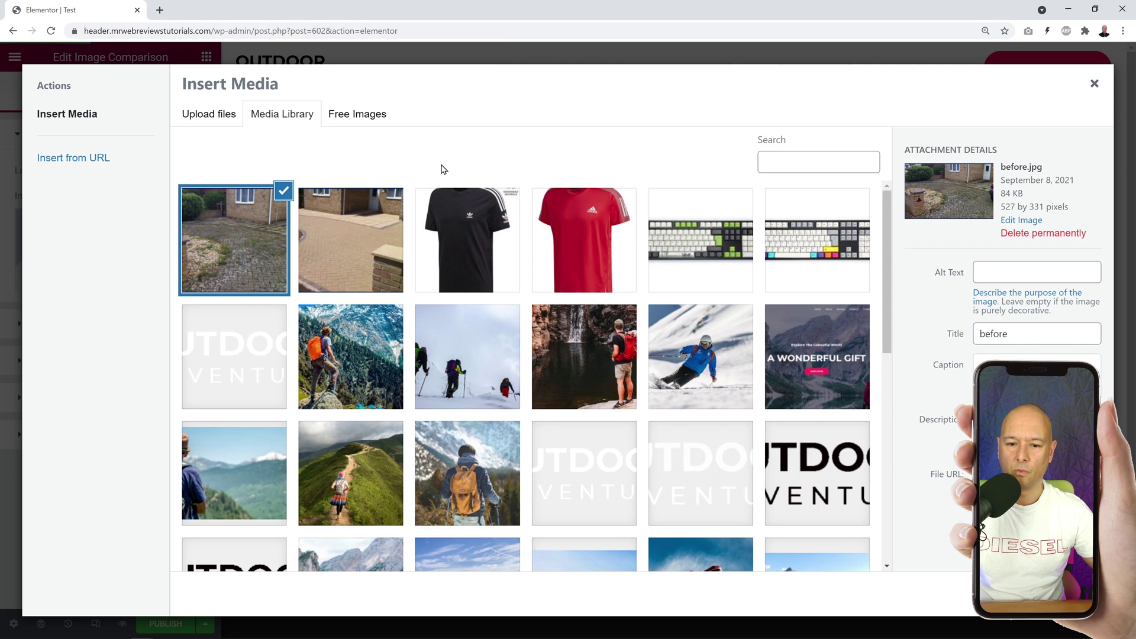
left_click(355, 237)
left_click(259, 250)
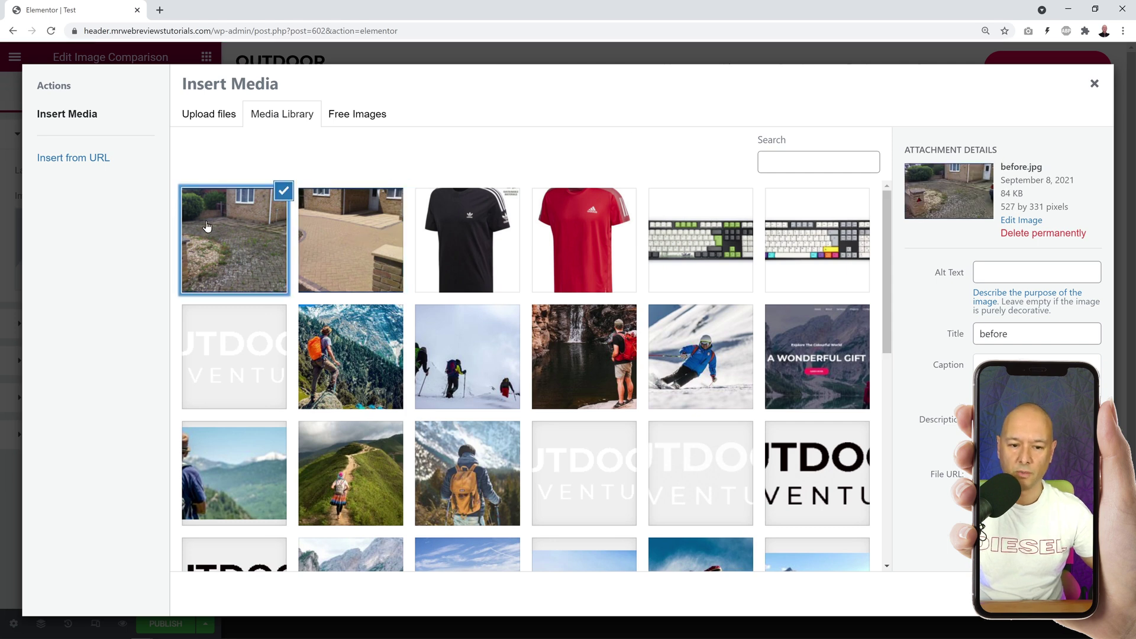
left_click(1068, 594)
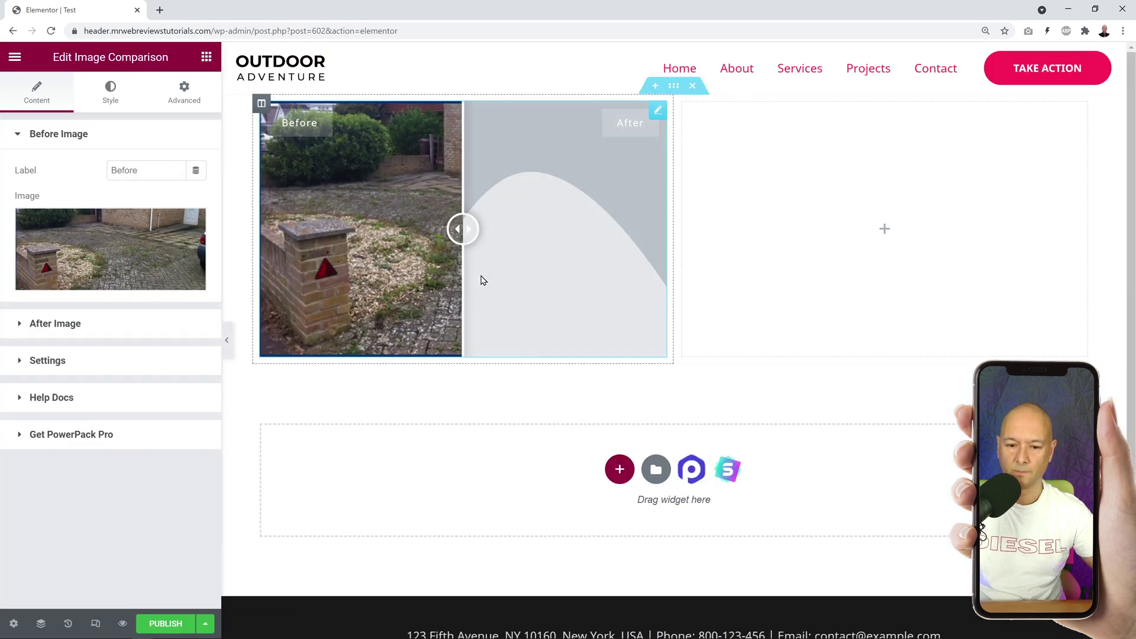
Step: Set after.jpg as the widget's After image
left_click(75, 330)
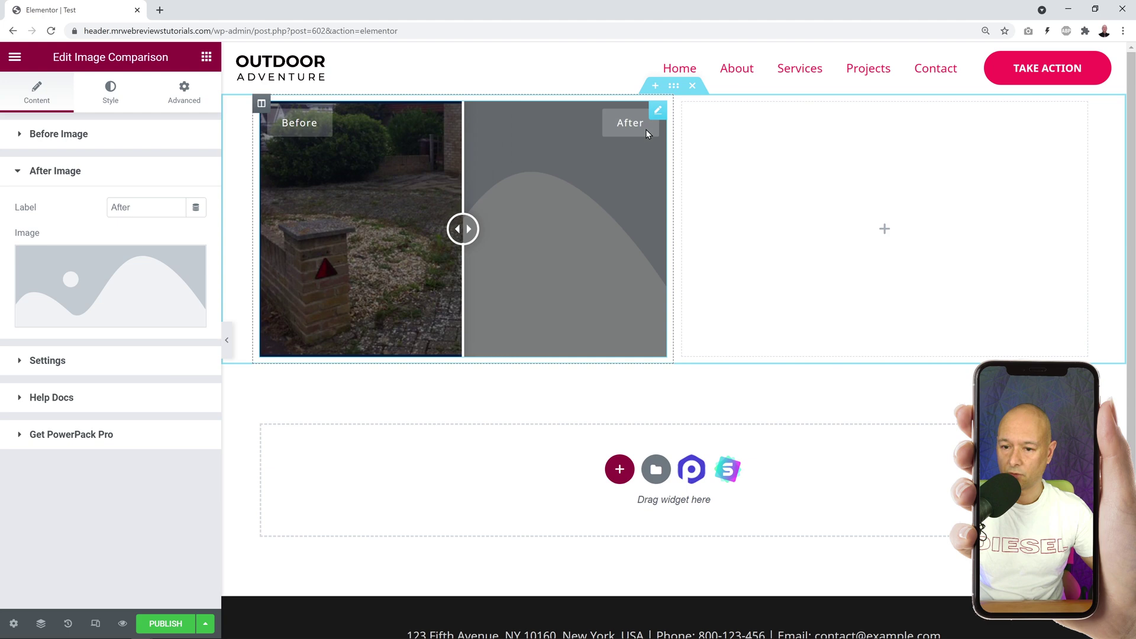
left_click(90, 271)
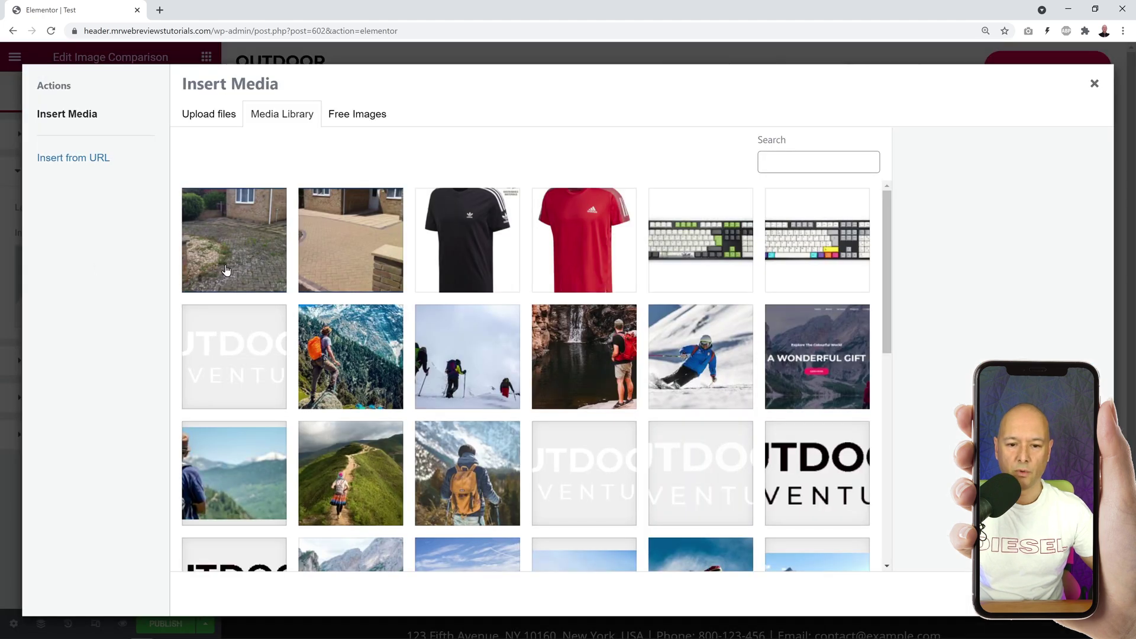
left_click(373, 256)
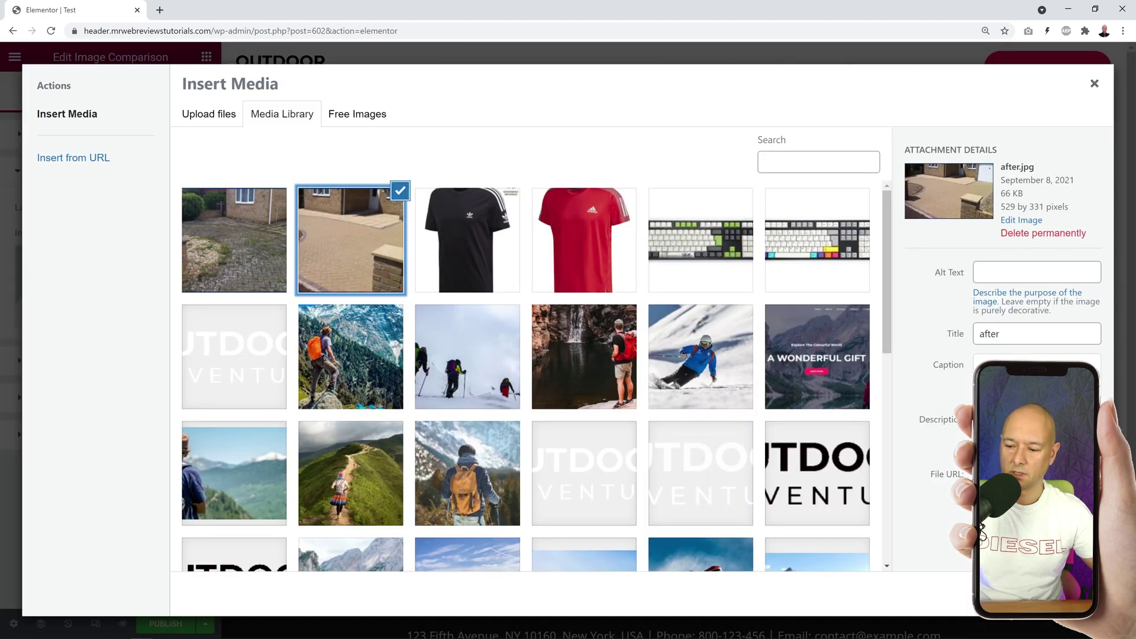
left_click(1059, 595)
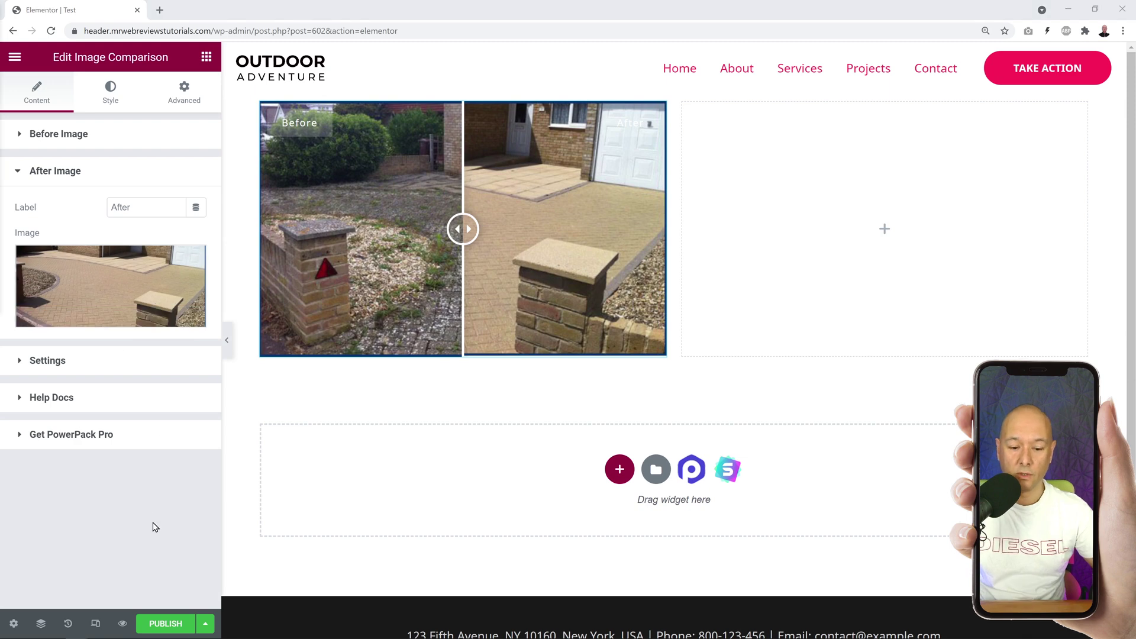
Step: Publish the Test page, preview it, and slide the driveway divider fully right then left
left_click(166, 624)
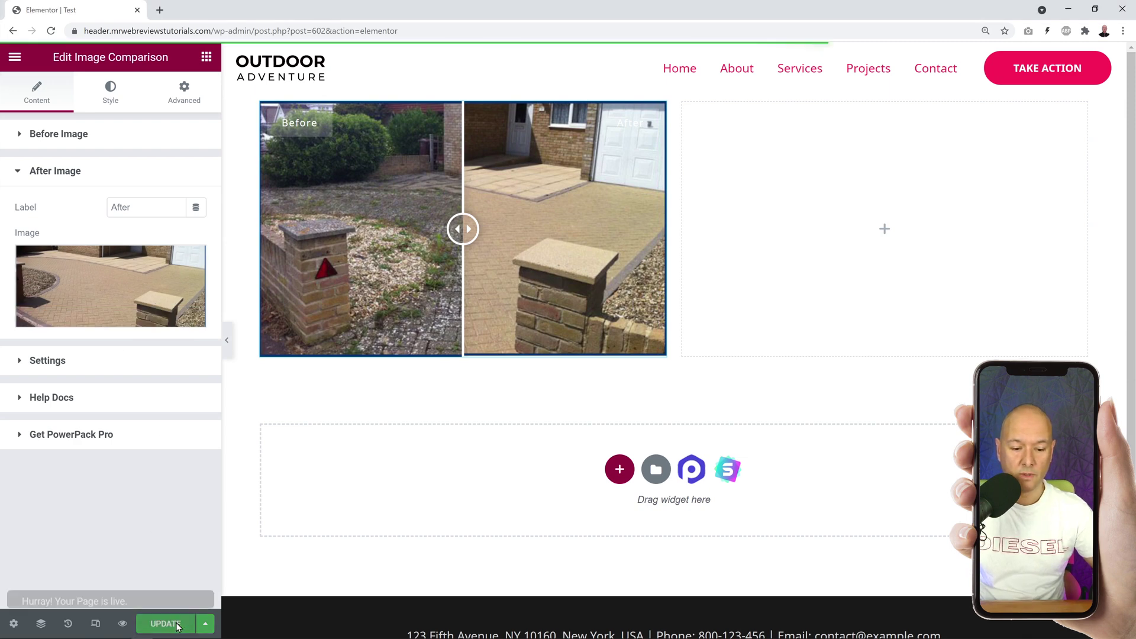
left_click(122, 621)
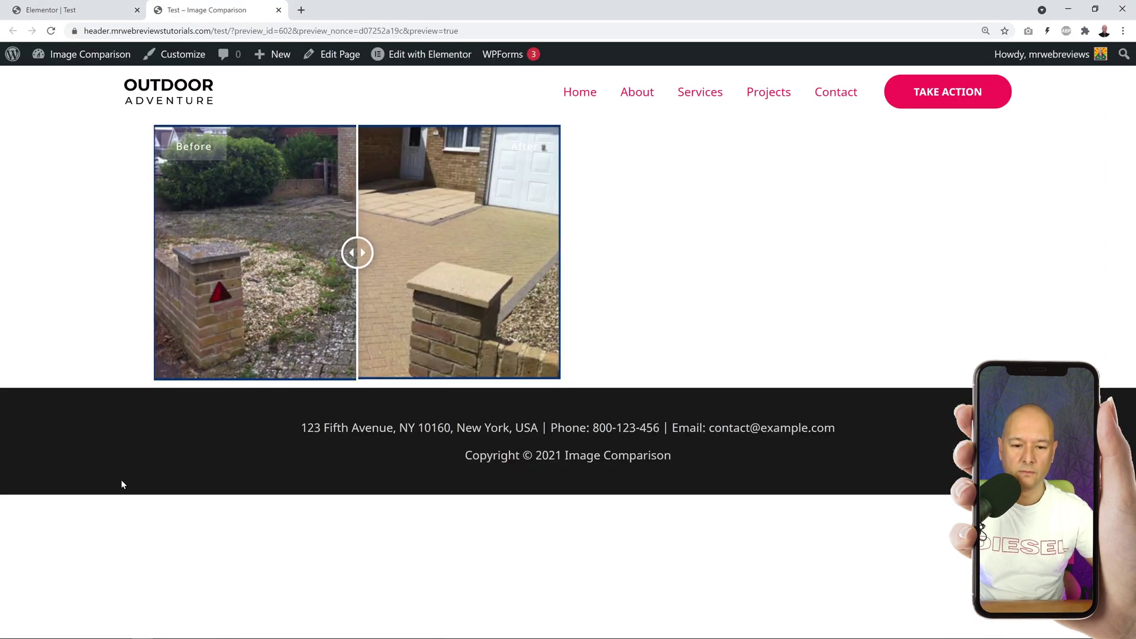
left_click_drag(349, 255, 615, 256)
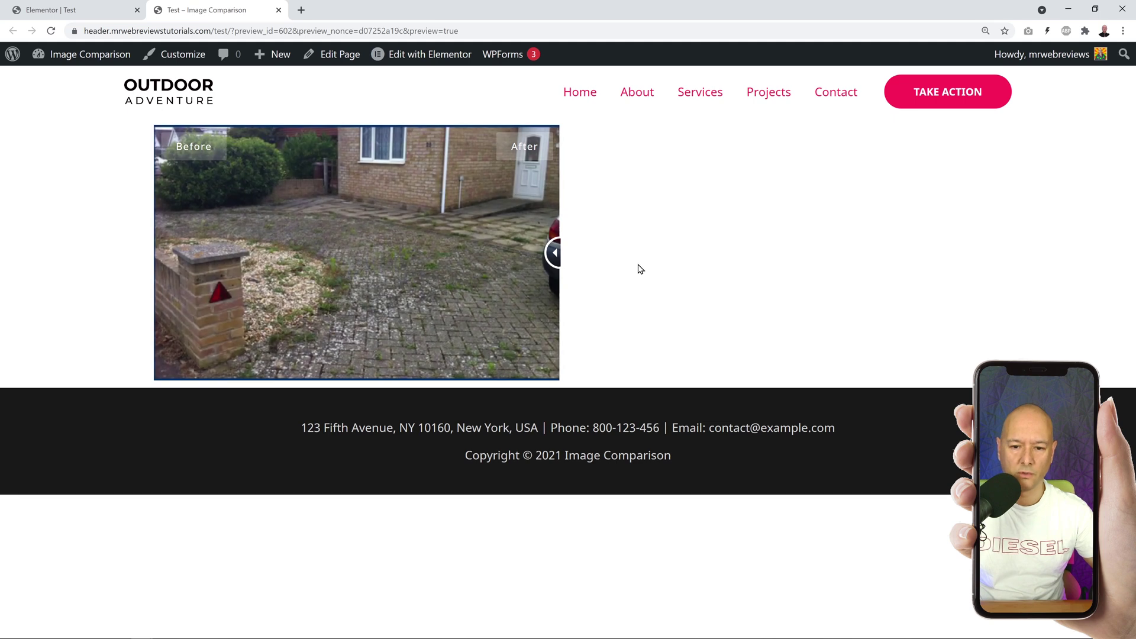
left_click_drag(556, 260, 381, 266)
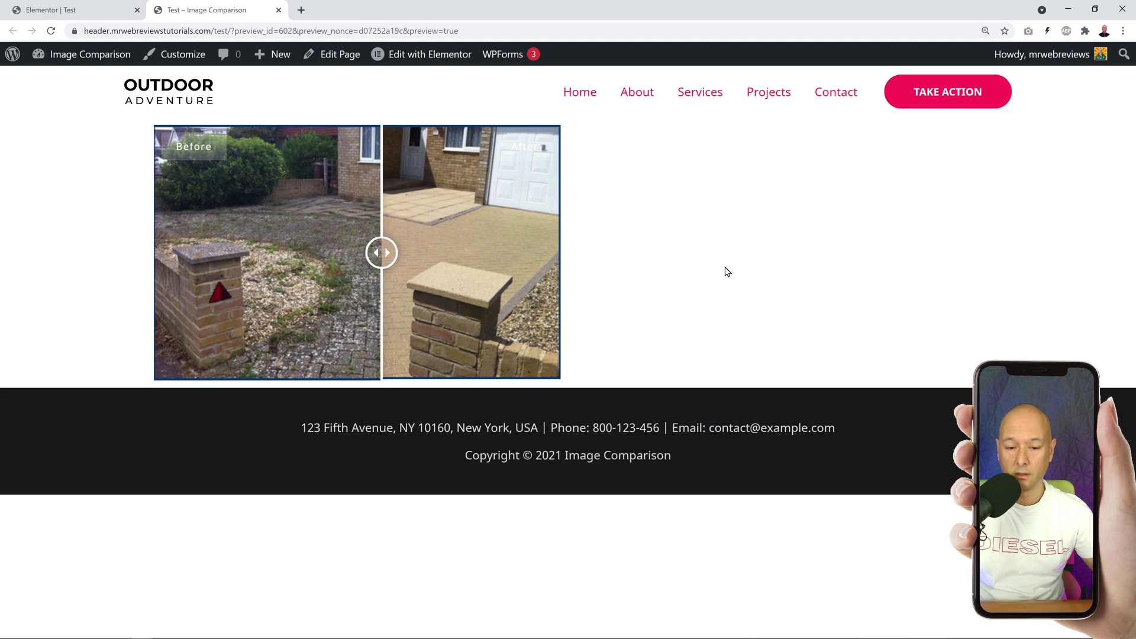
Step: Switch the Image Comparison orientation to vertical and update the page
left_click(42, 12)
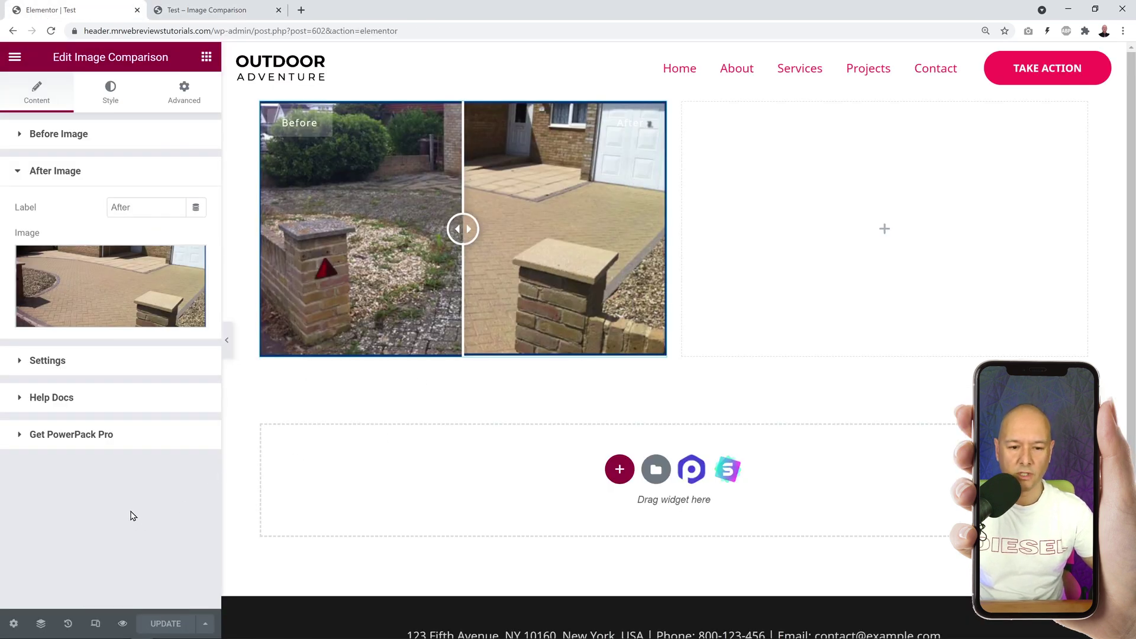
left_click(52, 368)
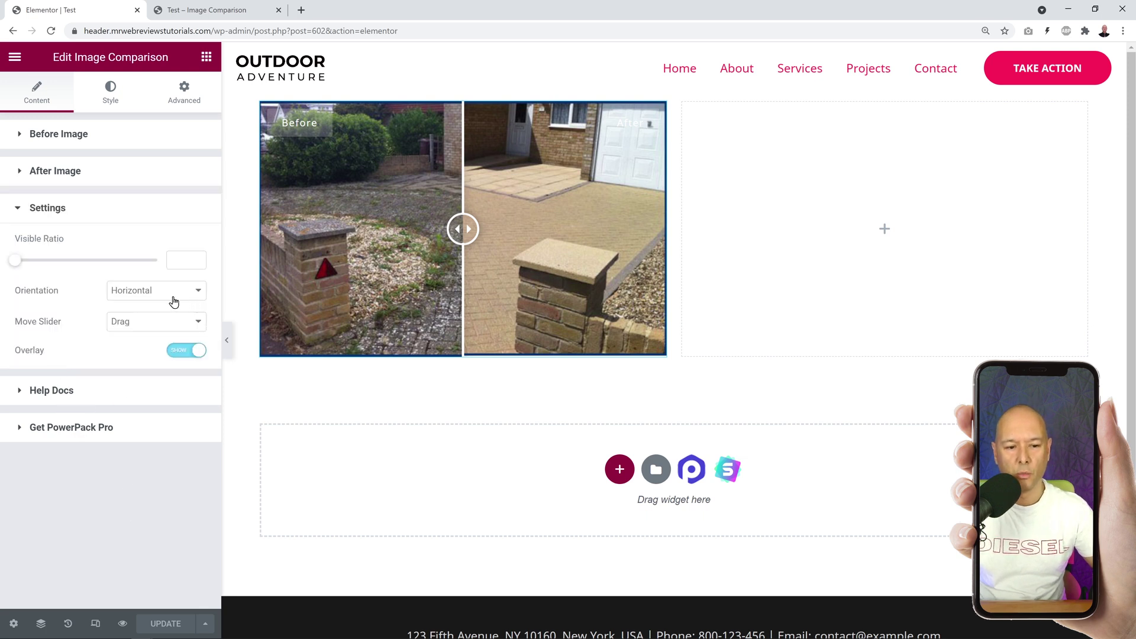
left_click(196, 296)
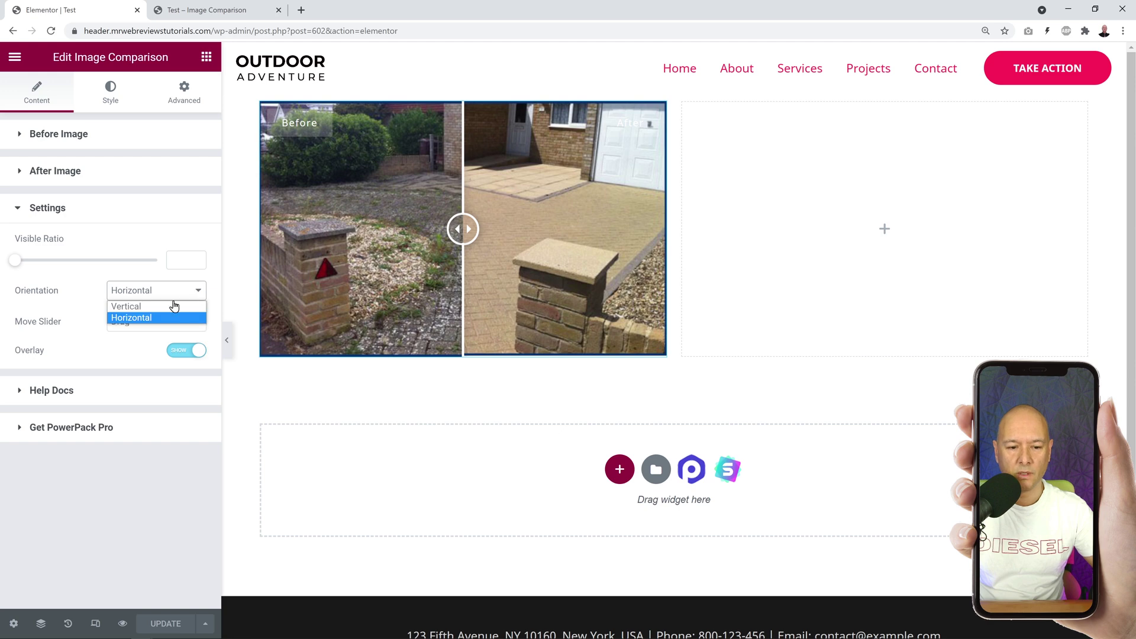
left_click(176, 305)
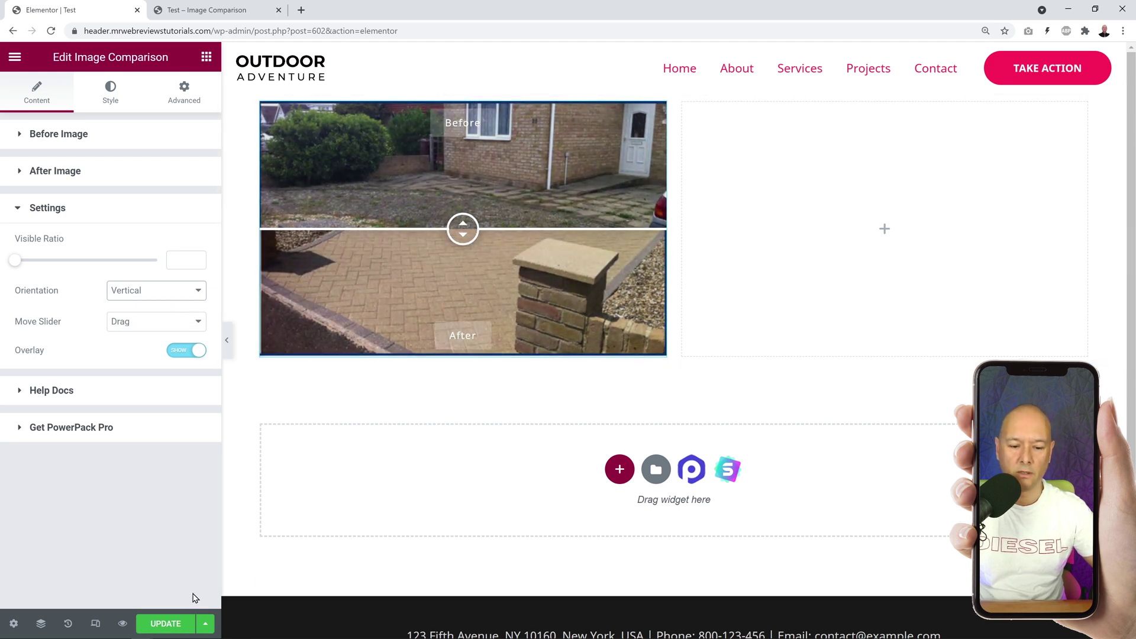
left_click(164, 623)
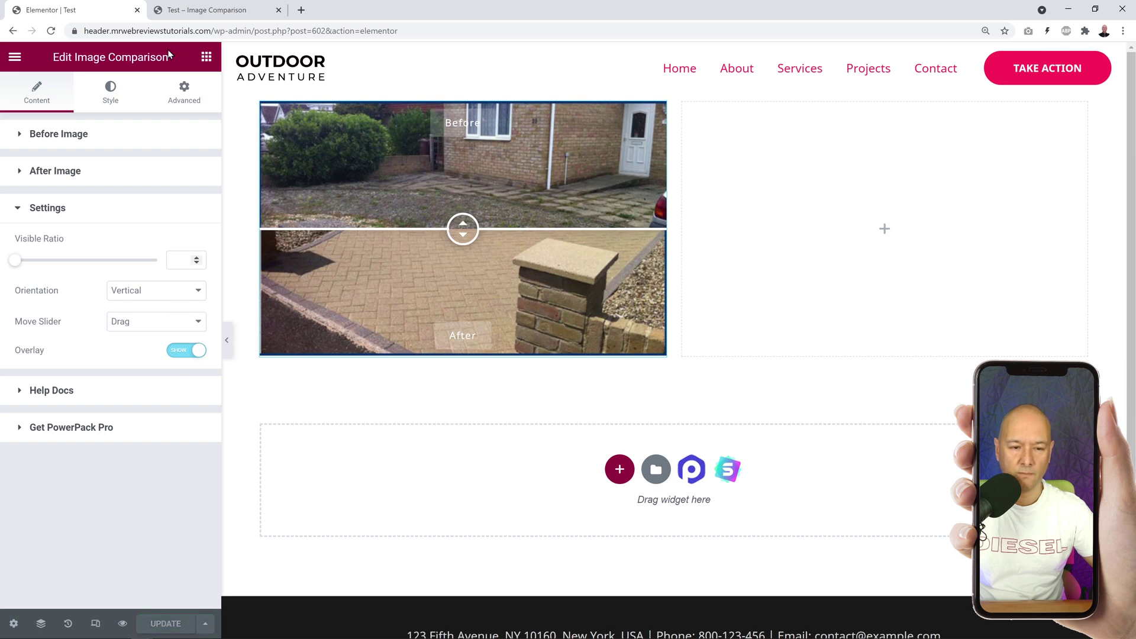
Step: Slide the vertical divider up on the preview to show mostly the After photo
left_click(208, 10)
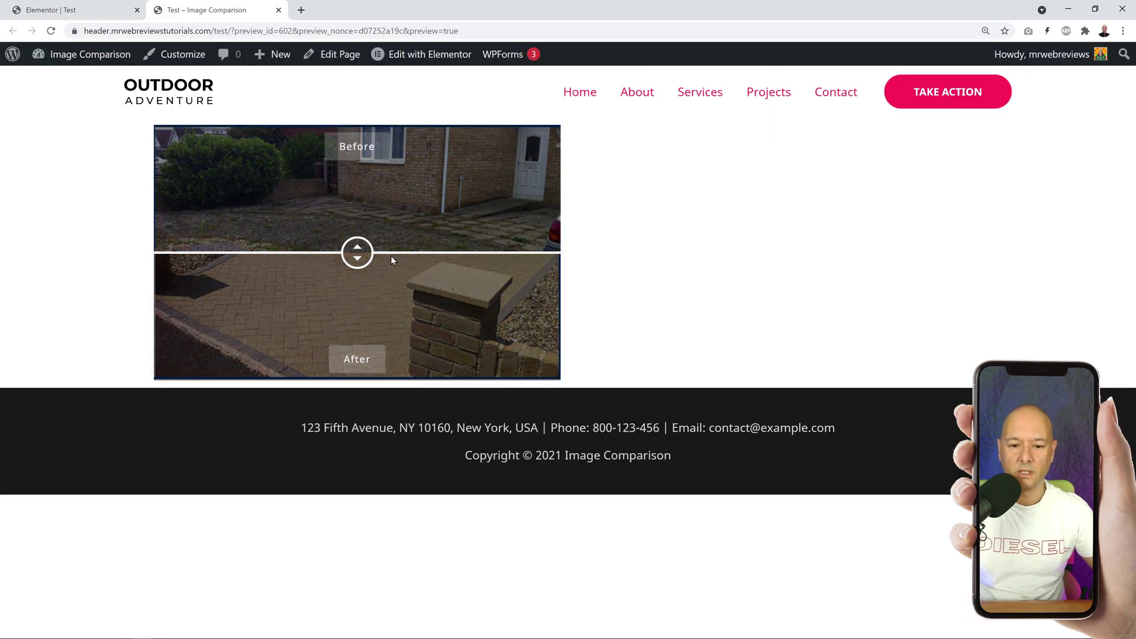
left_click_drag(358, 253, 329, 243)
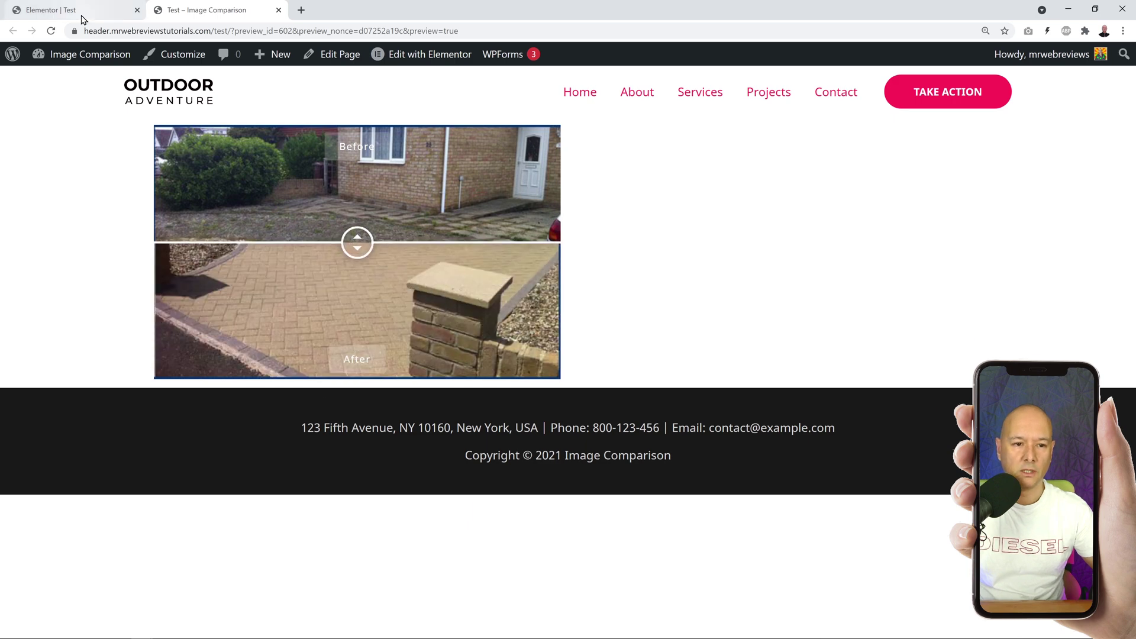
left_click(76, 10)
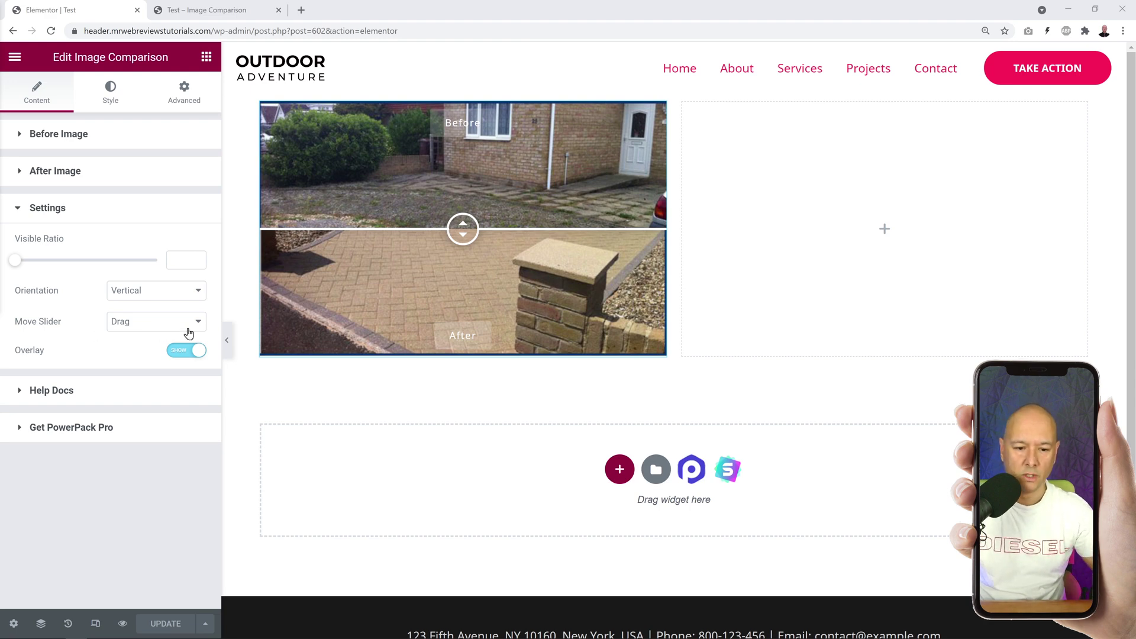
Step: Drag the preview's comparison divider down, then return to the editor
left_click(229, 14)
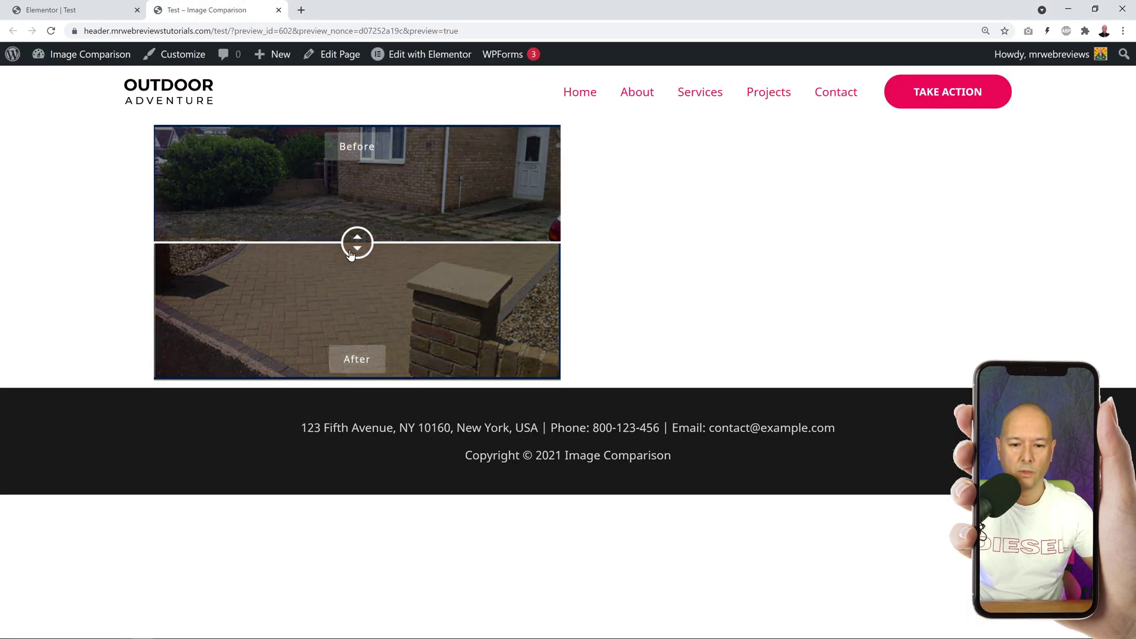
left_click_drag(358, 244, 361, 269)
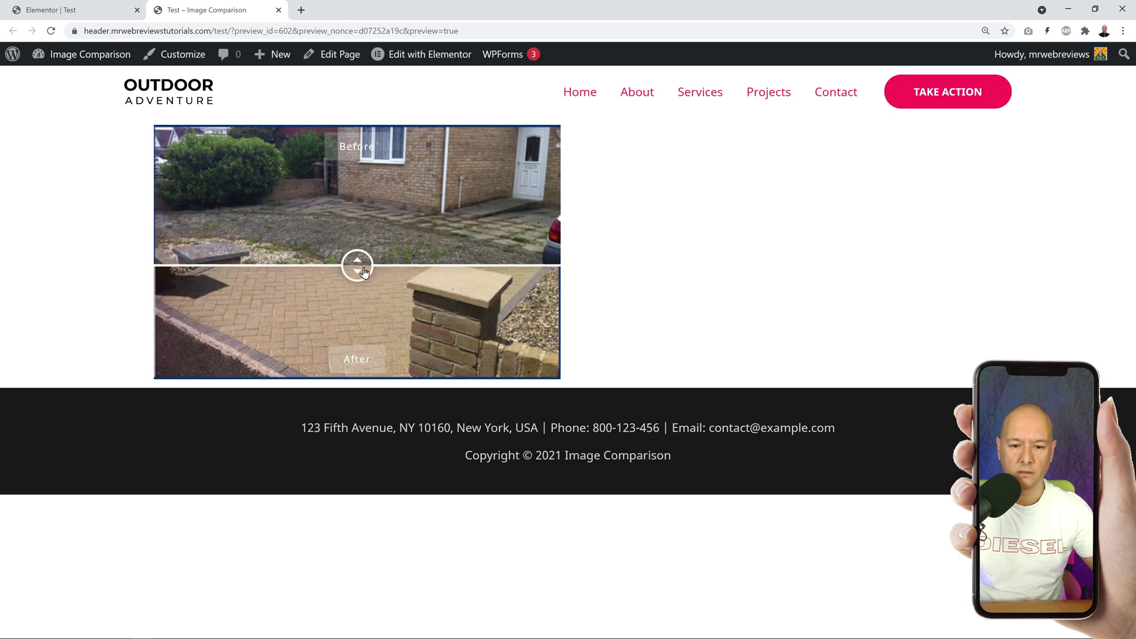
left_click(102, 7)
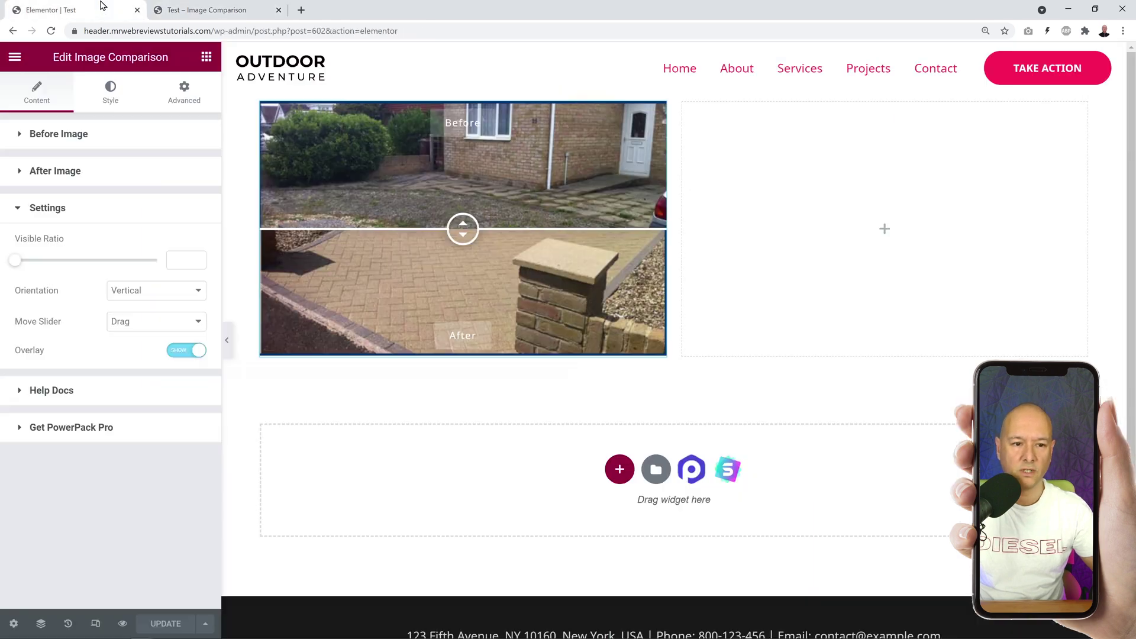
Step: Set Move Slider to Mouse Move, update the page and reopen the preview to test hovering
left_click(195, 322)
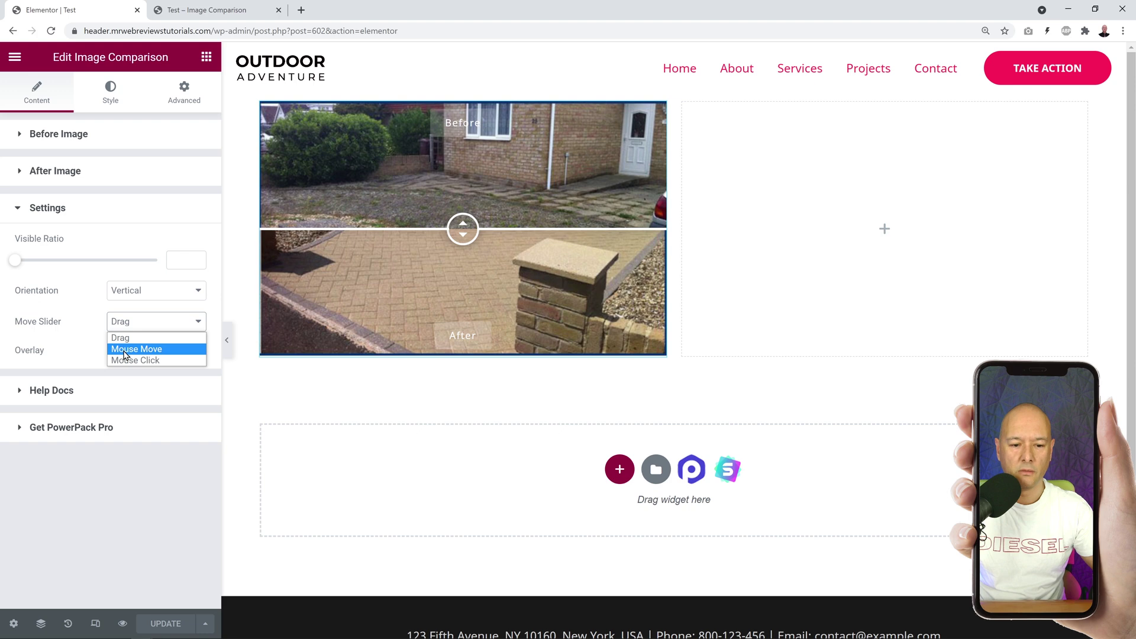
left_click(146, 350)
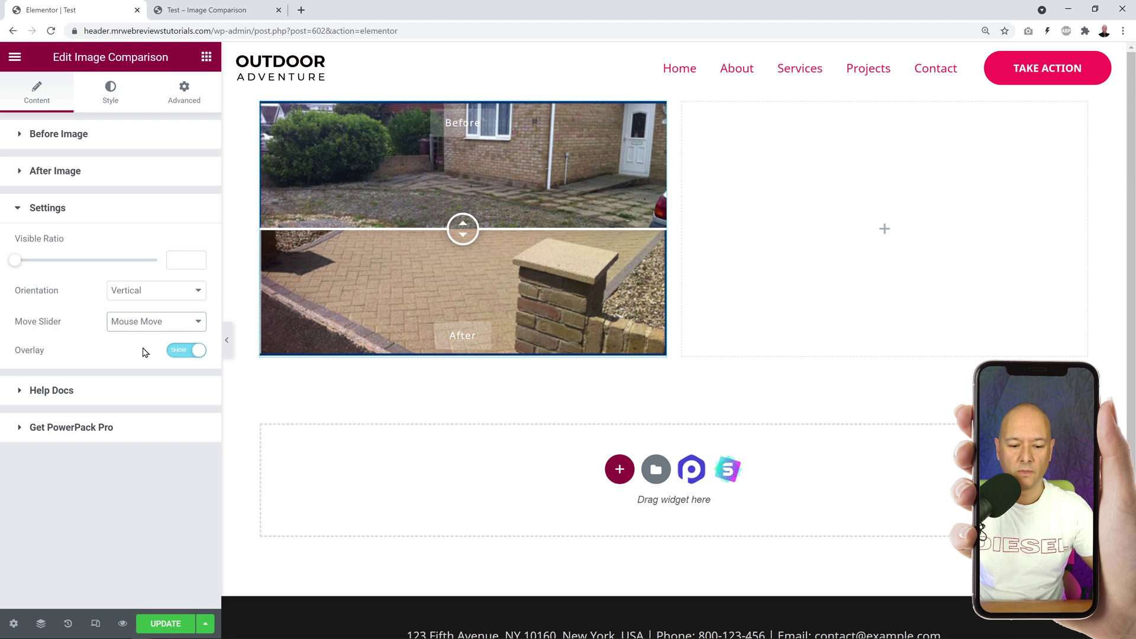
left_click(166, 625)
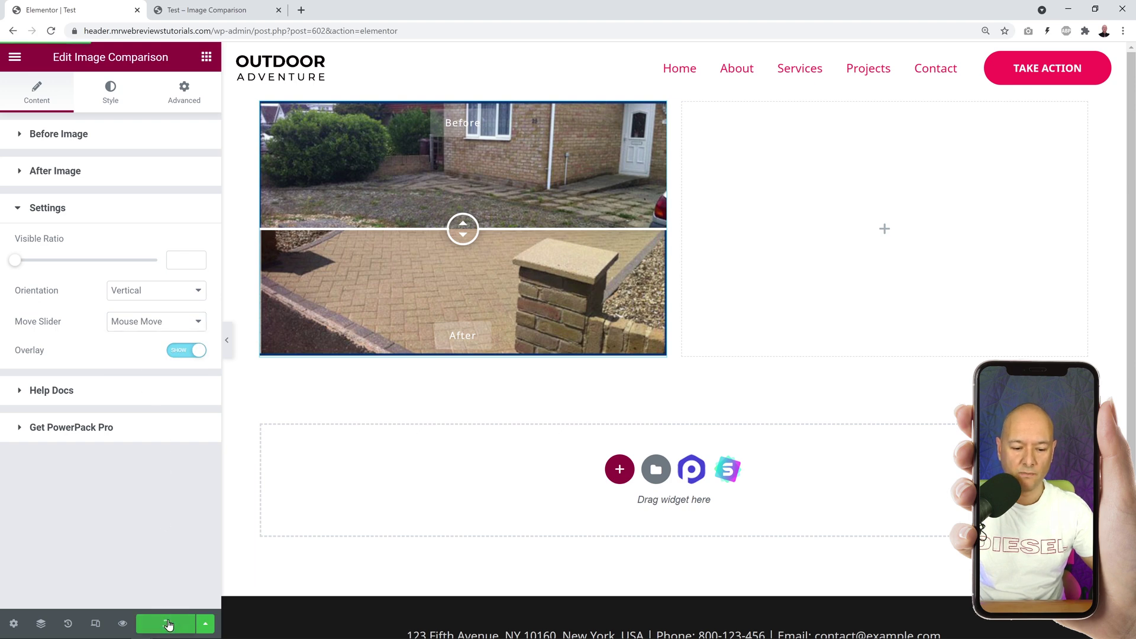
left_click(213, 15)
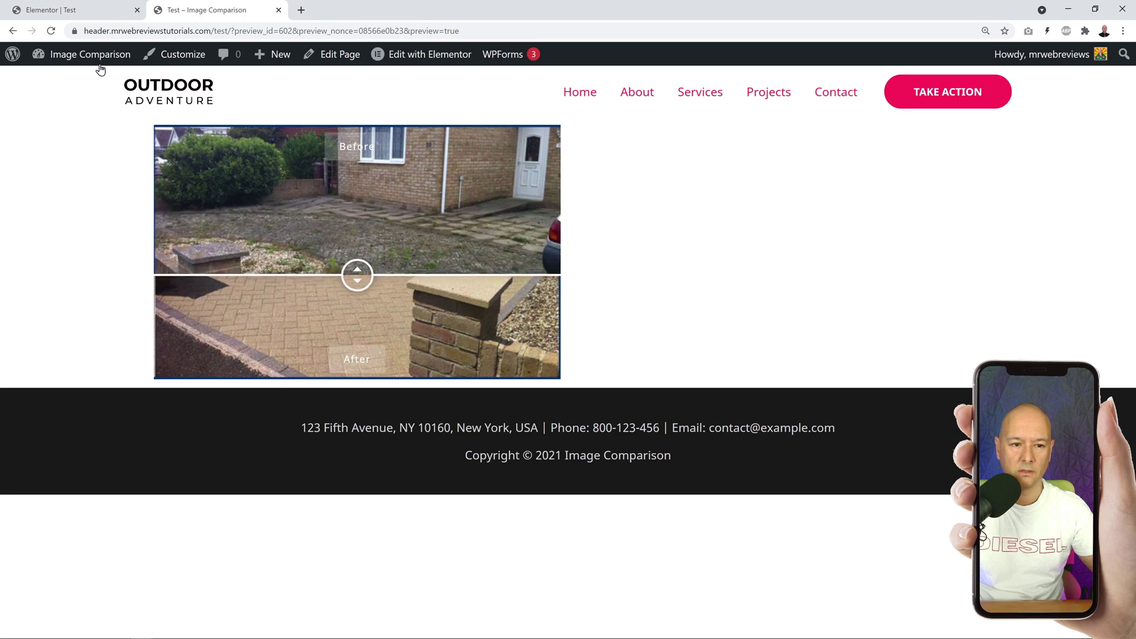
Step: Set the comparison's Move Slider option to Mouse Click and update the page
left_click(81, 13)
left_click(194, 323)
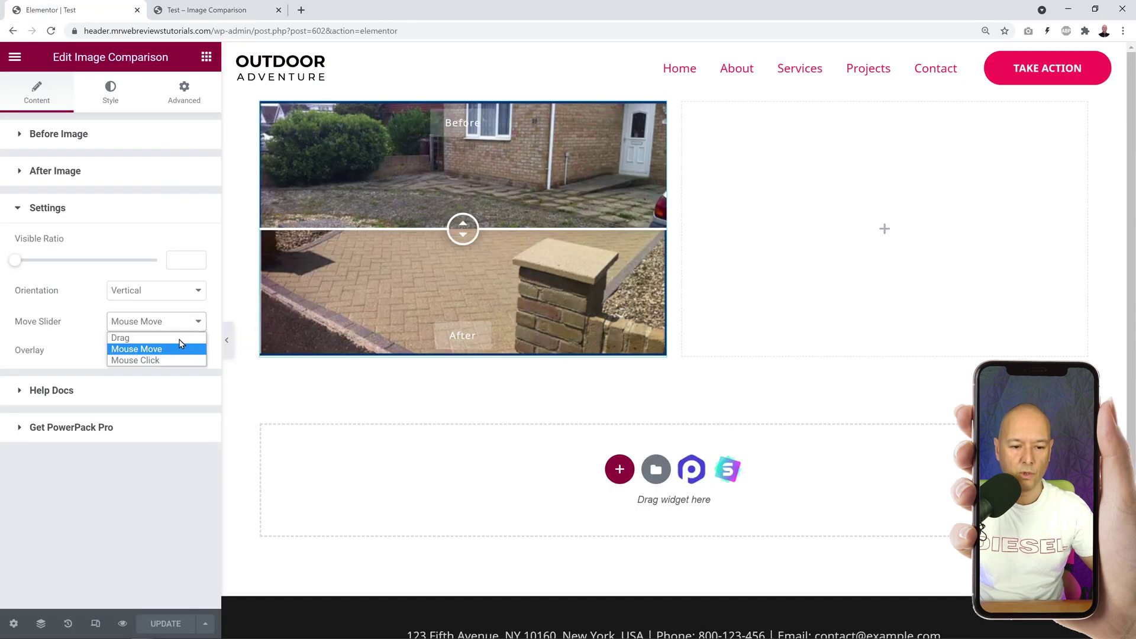
left_click(160, 362)
left_click(169, 623)
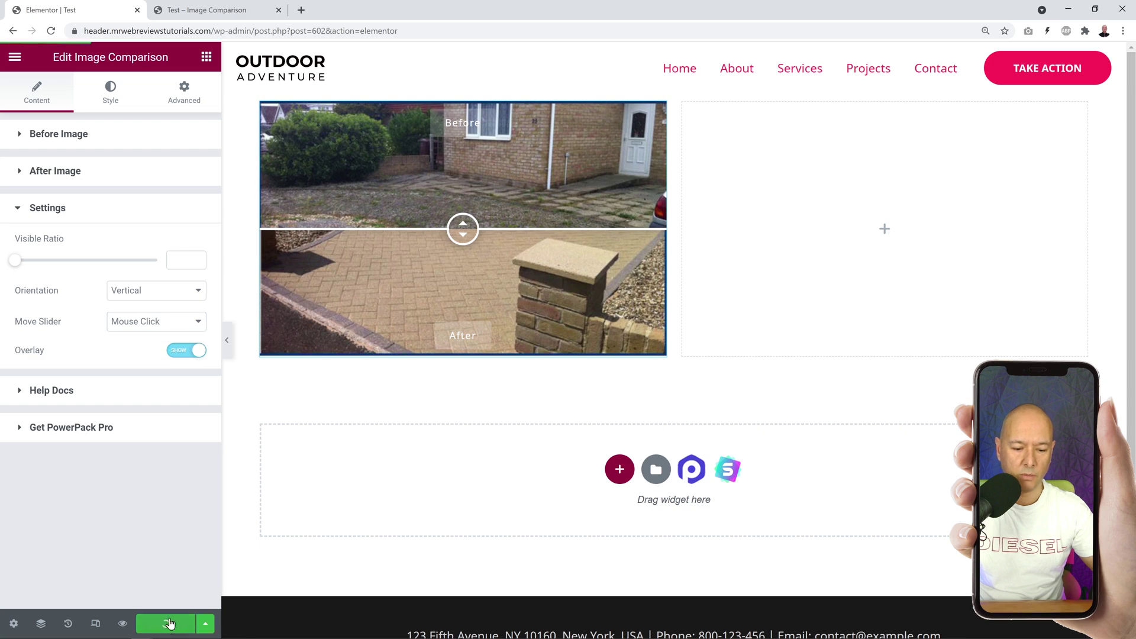
Step: On the preview page, click lower and higher spots to check the divider jumps there
left_click(219, 10)
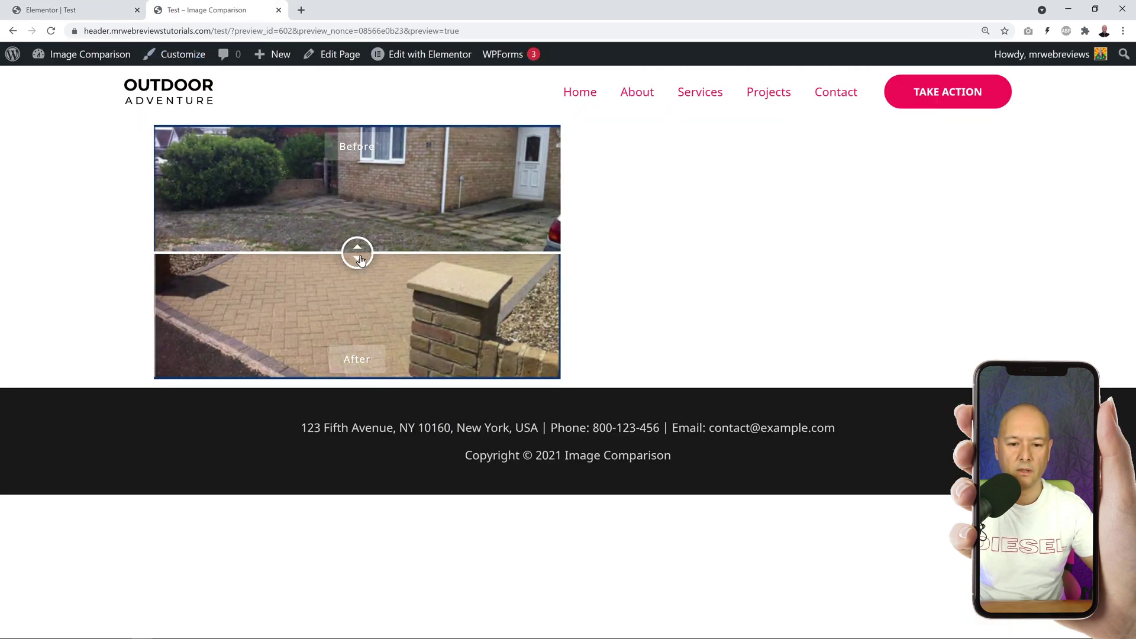
left_click(359, 303)
left_click(365, 194)
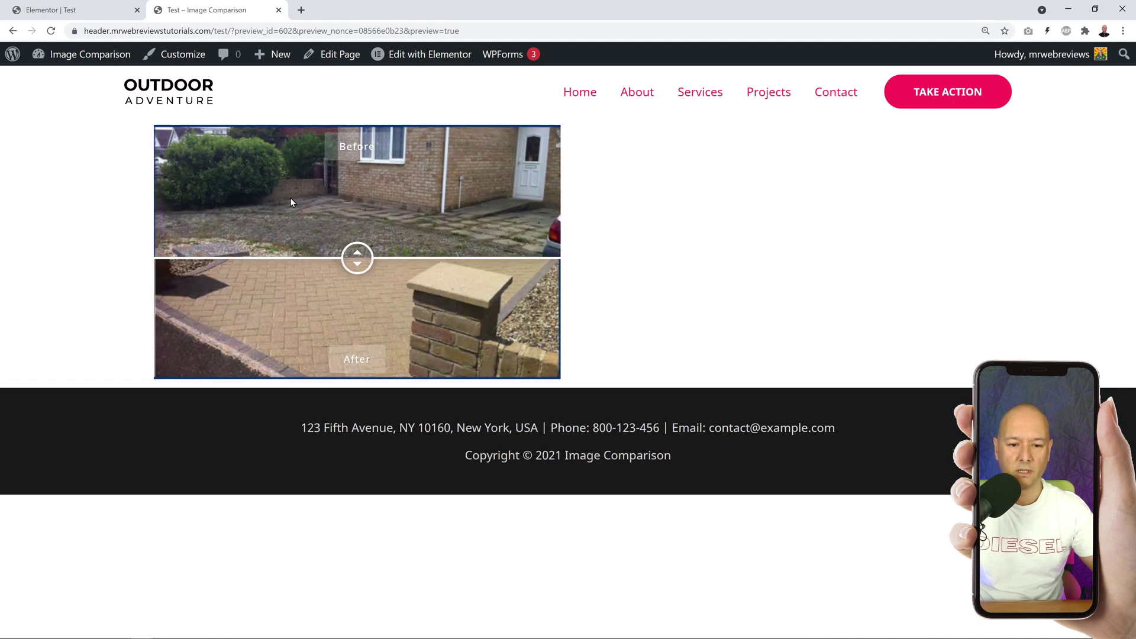
Step: Toggle the Overlay labels off and back on, recheck the preview, and return to the editor
left_click(65, 11)
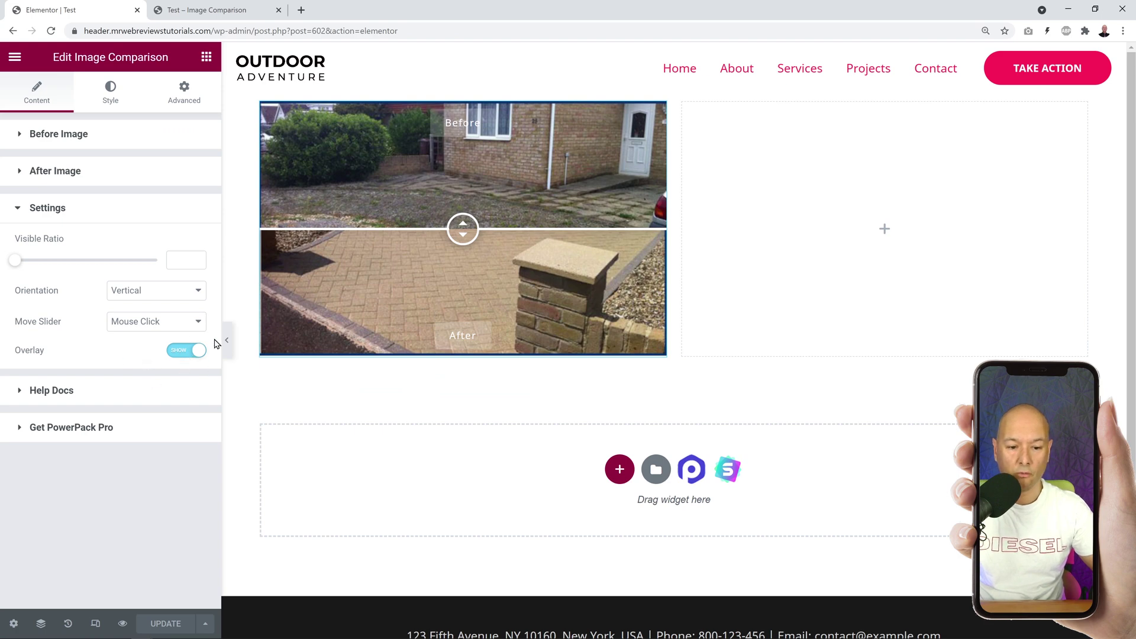
left_click(195, 357)
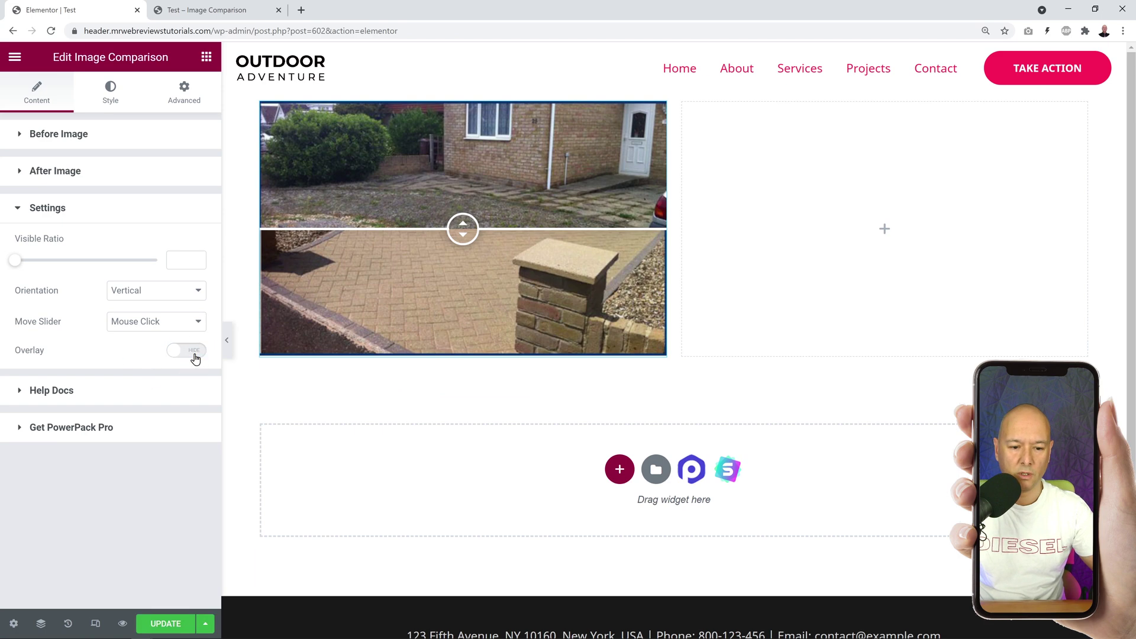
left_click(196, 356)
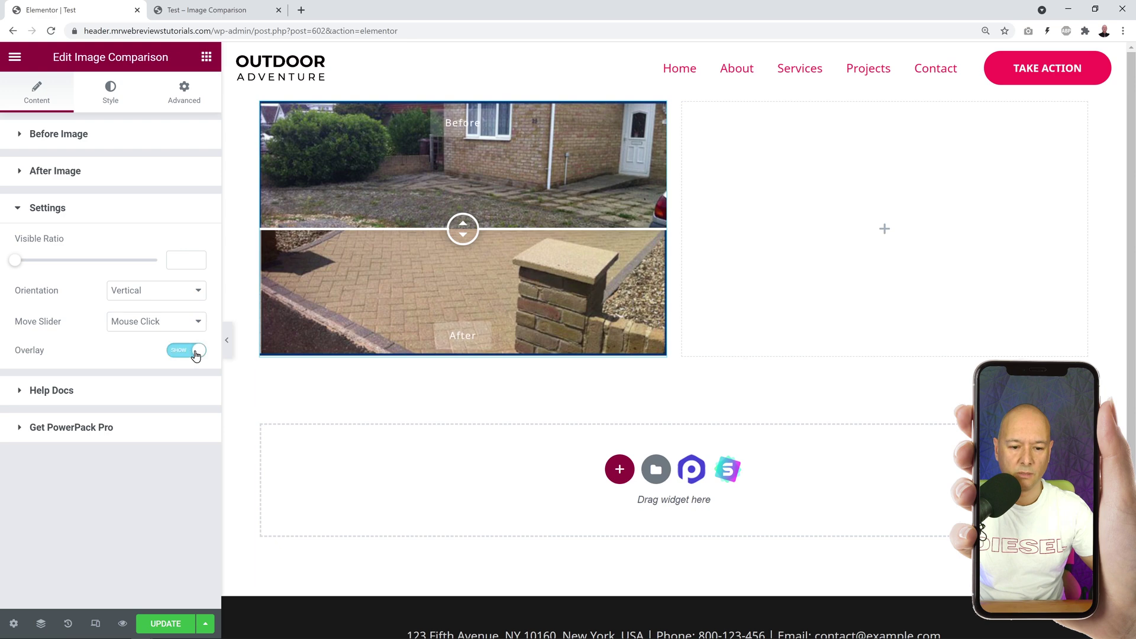
left_click(207, 11)
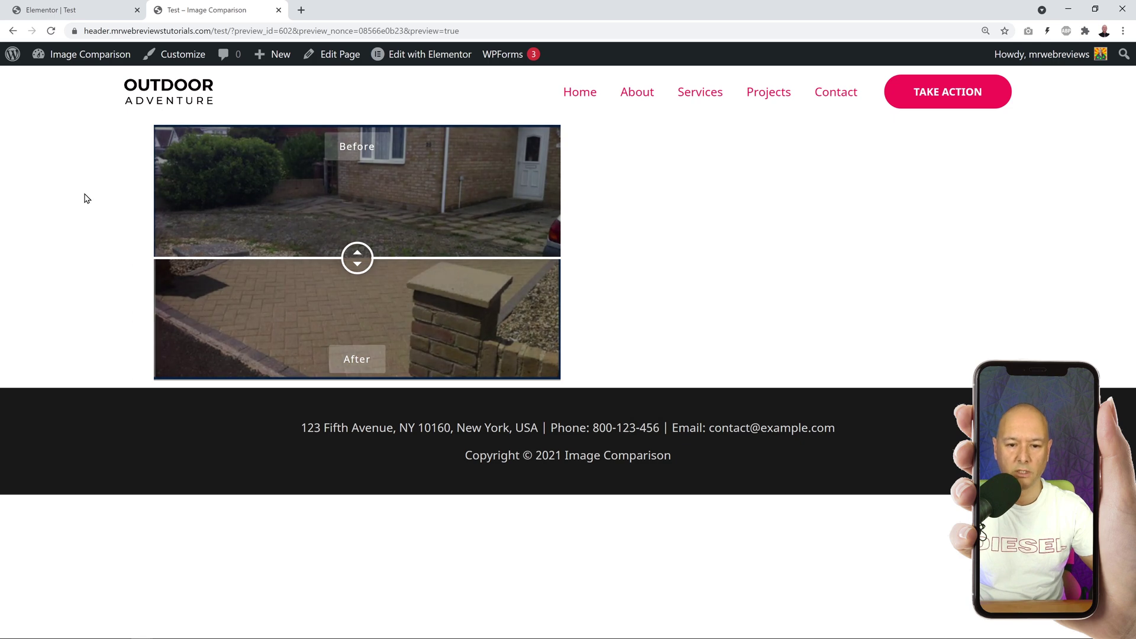
left_click(59, 10)
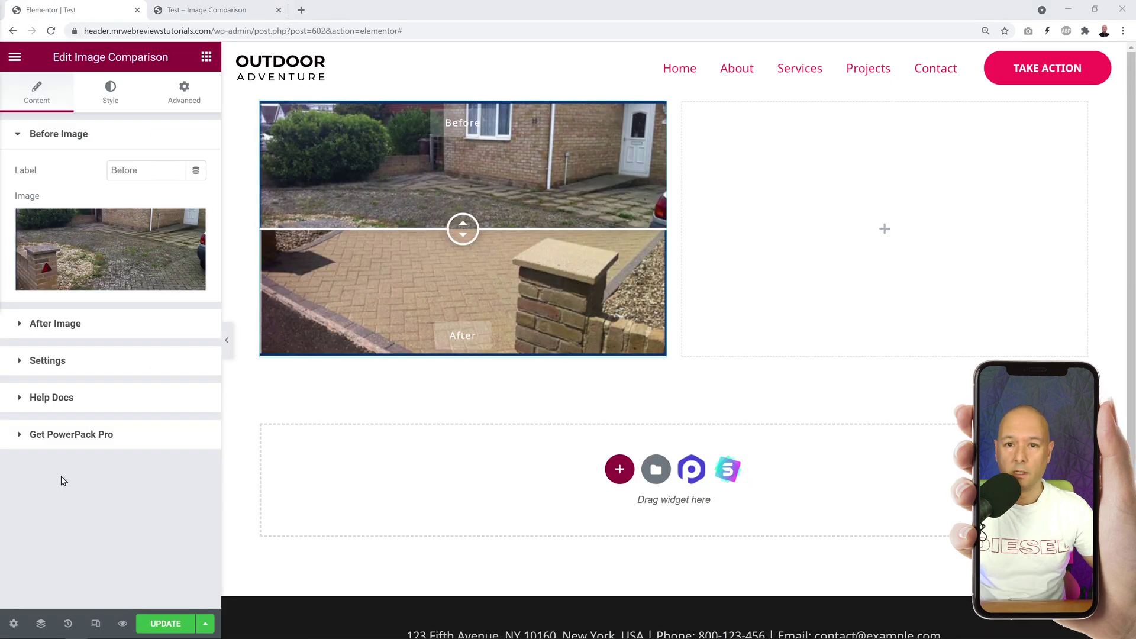
Step: Browse the widget's Style options, try a Classic overlay background that tints pink, then remove it
left_click(114, 98)
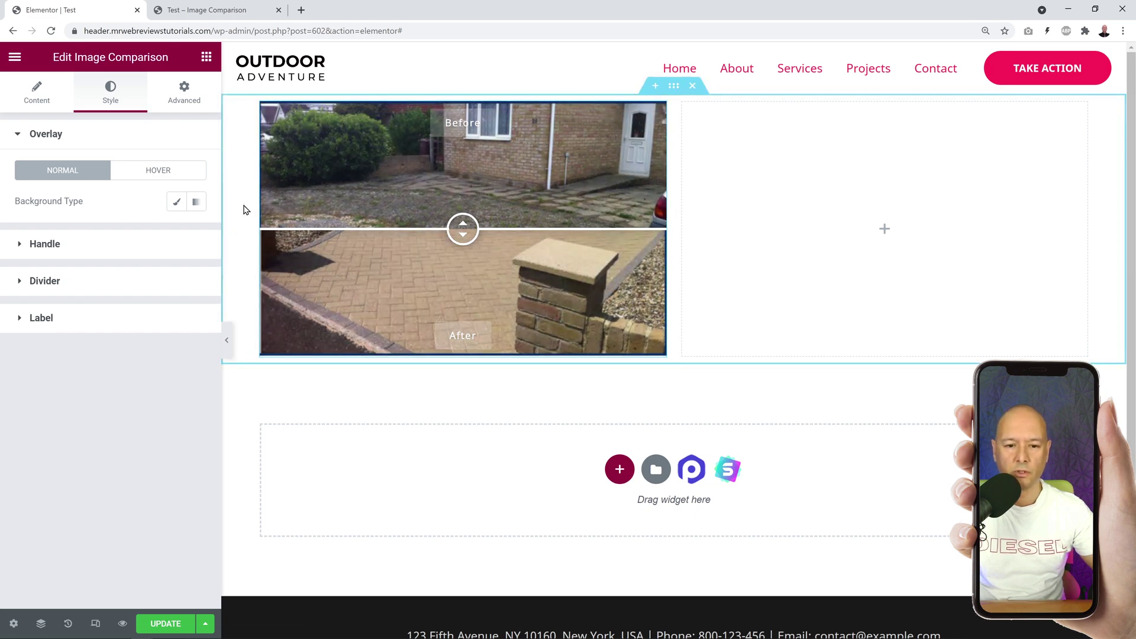
left_click(48, 103)
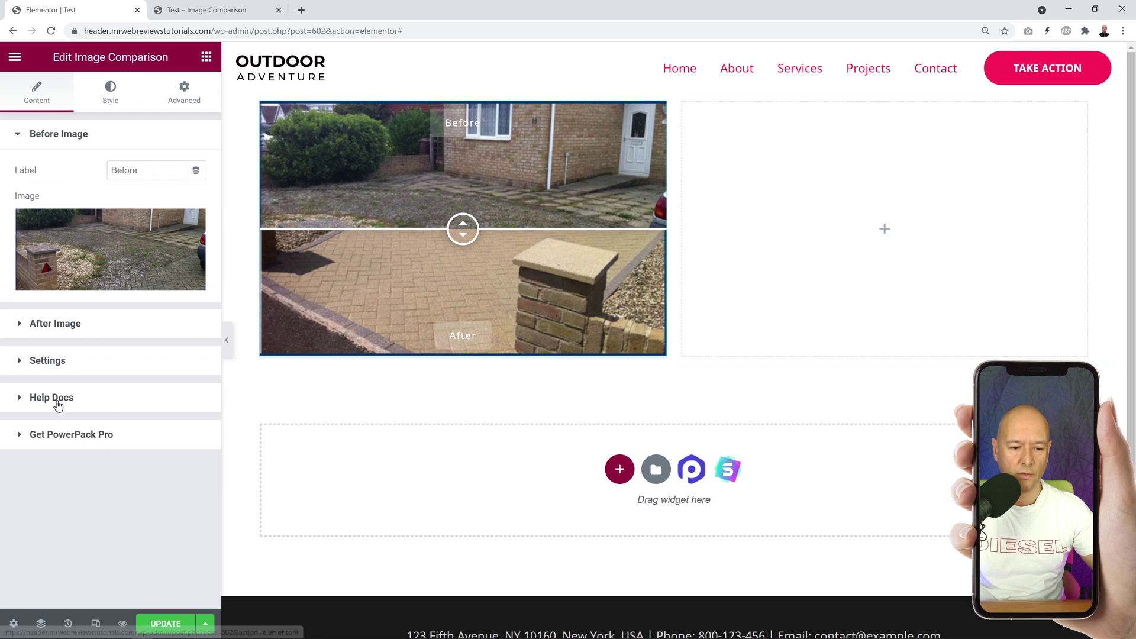
left_click(47, 362)
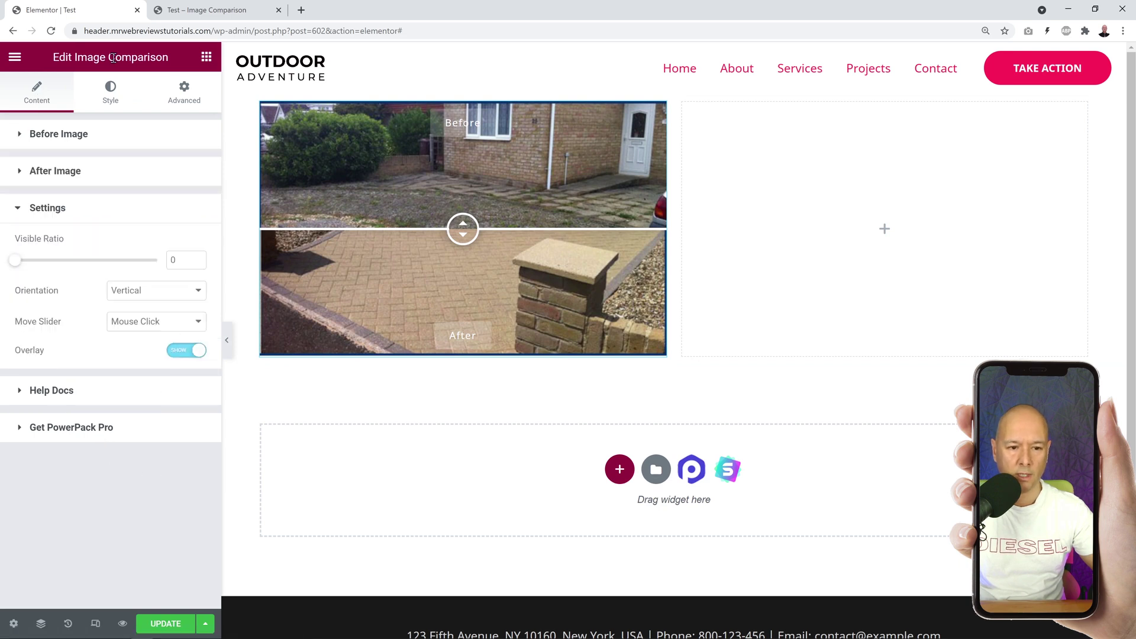
left_click(109, 98)
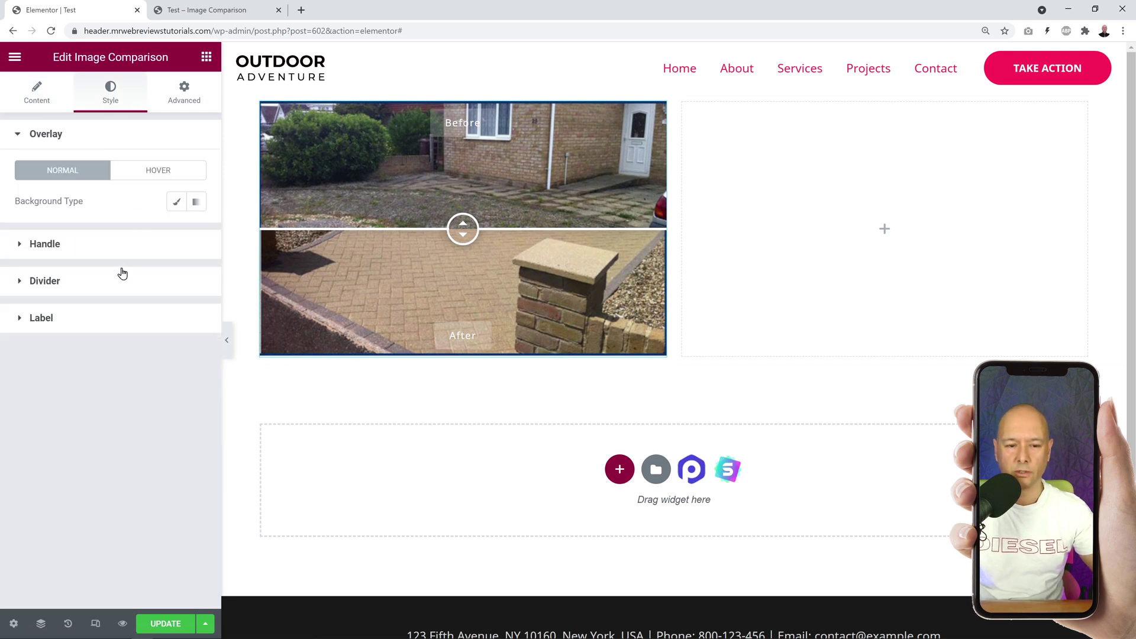
left_click(176, 202)
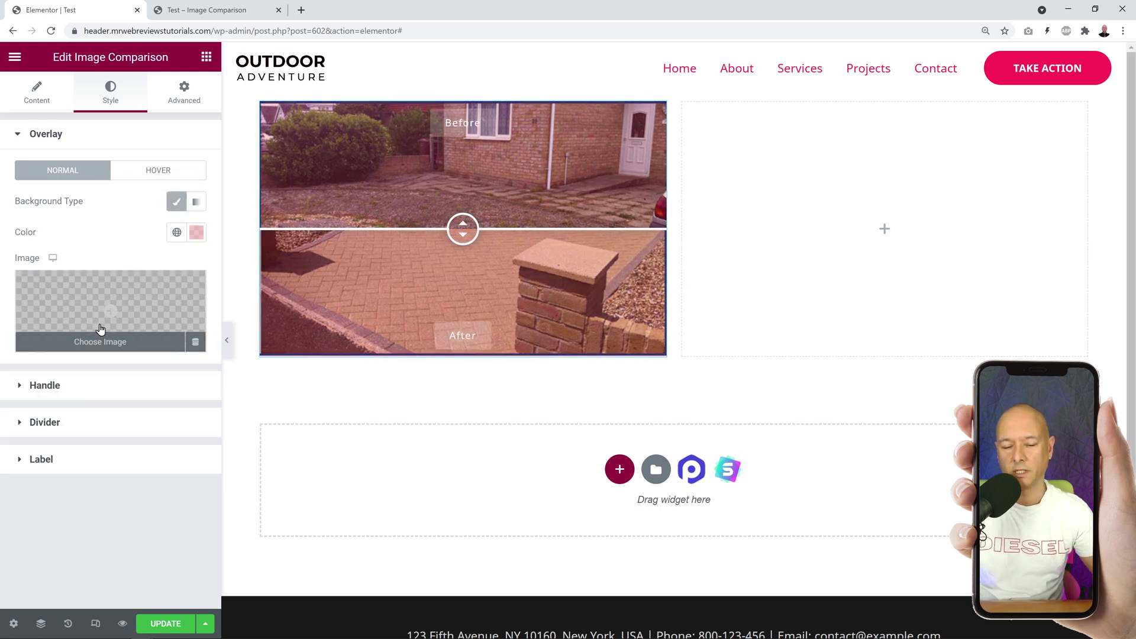
left_click(177, 203)
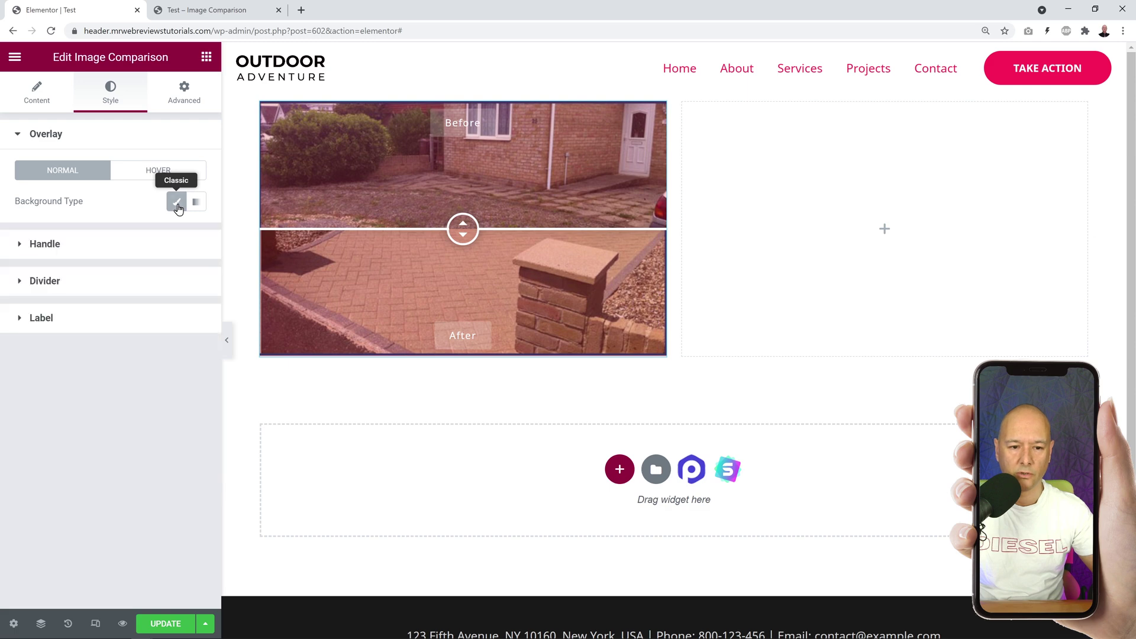
Step: Give the slider handle a Classic background in red #FF0000
left_click(57, 251)
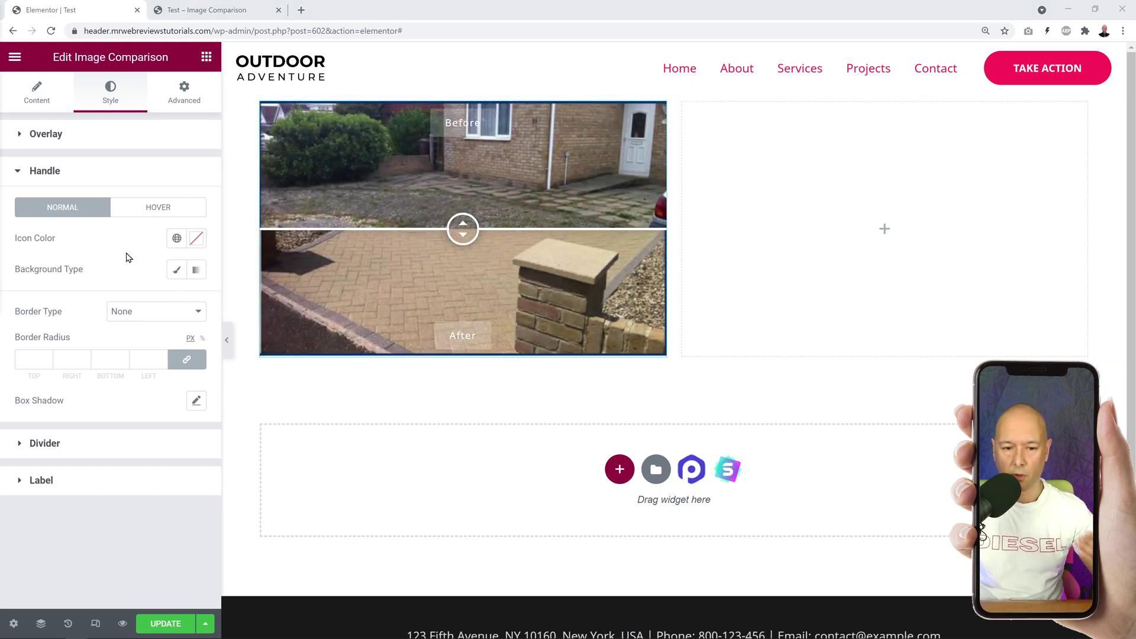
left_click(177, 270)
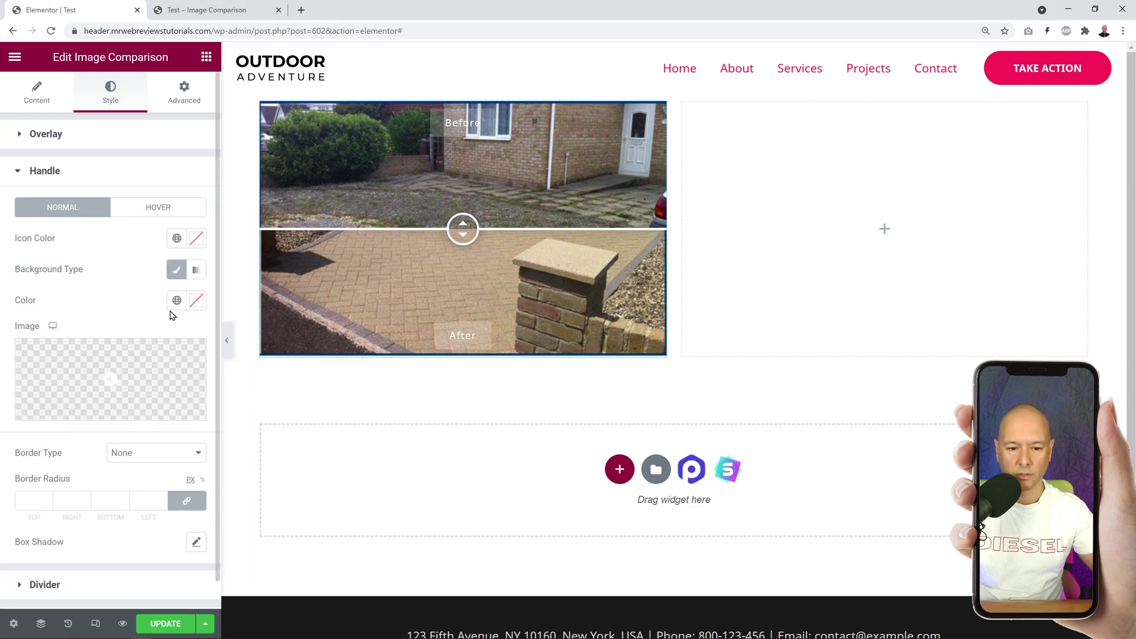
left_click(196, 303)
left_click_drag(162, 373, 201, 368)
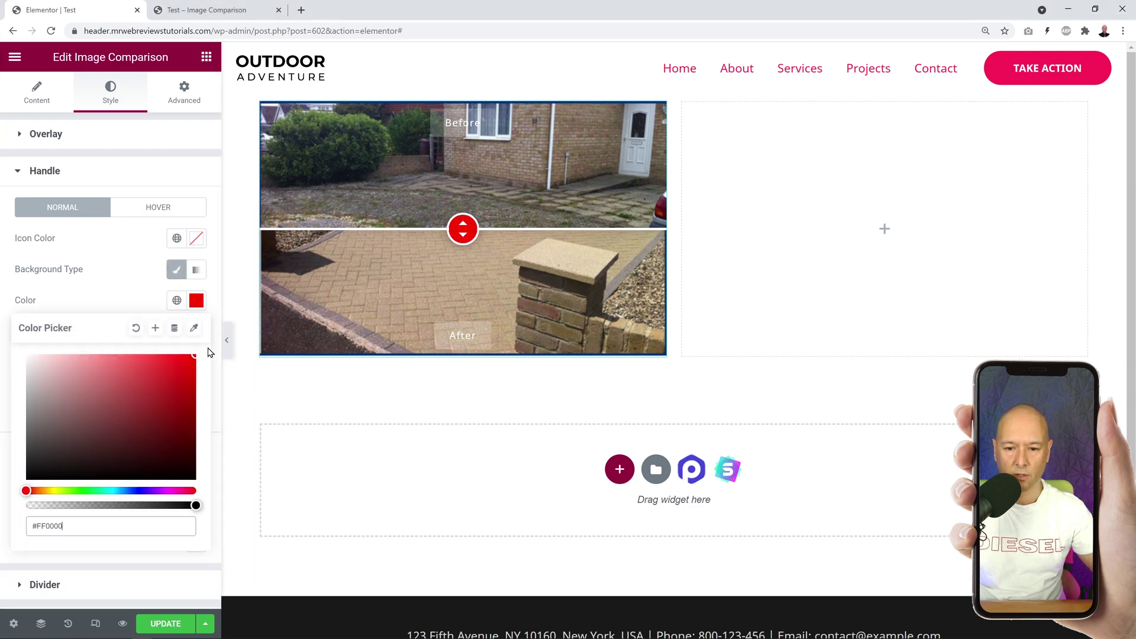
left_click(129, 263)
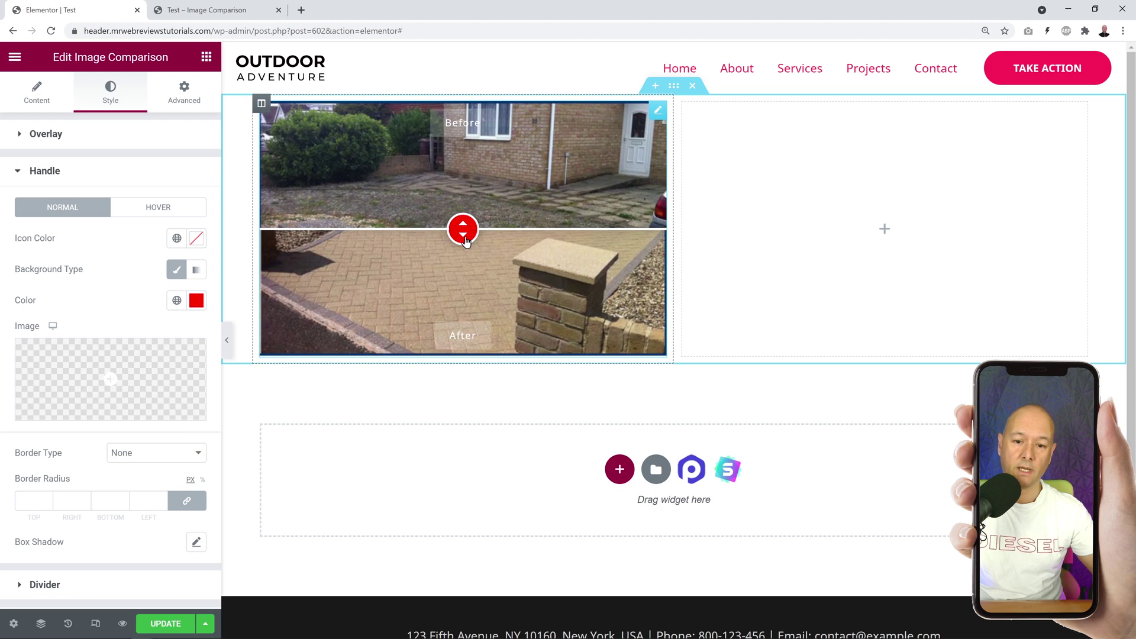
Step: Set the divider line colour to near-white #FBFBFB
left_click(55, 173)
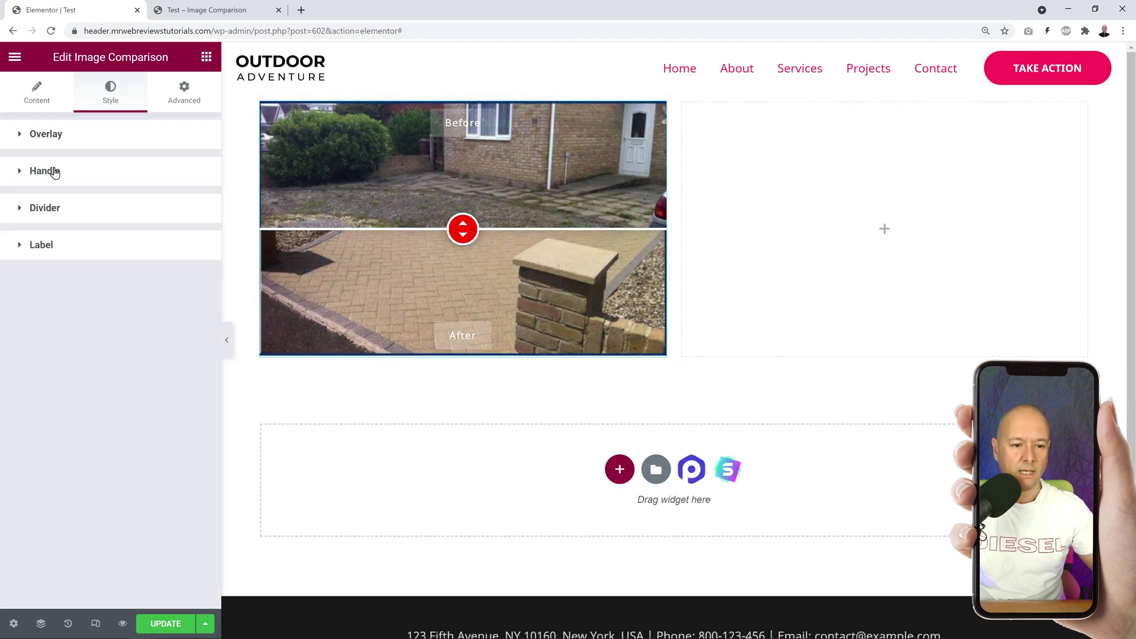
left_click(59, 208)
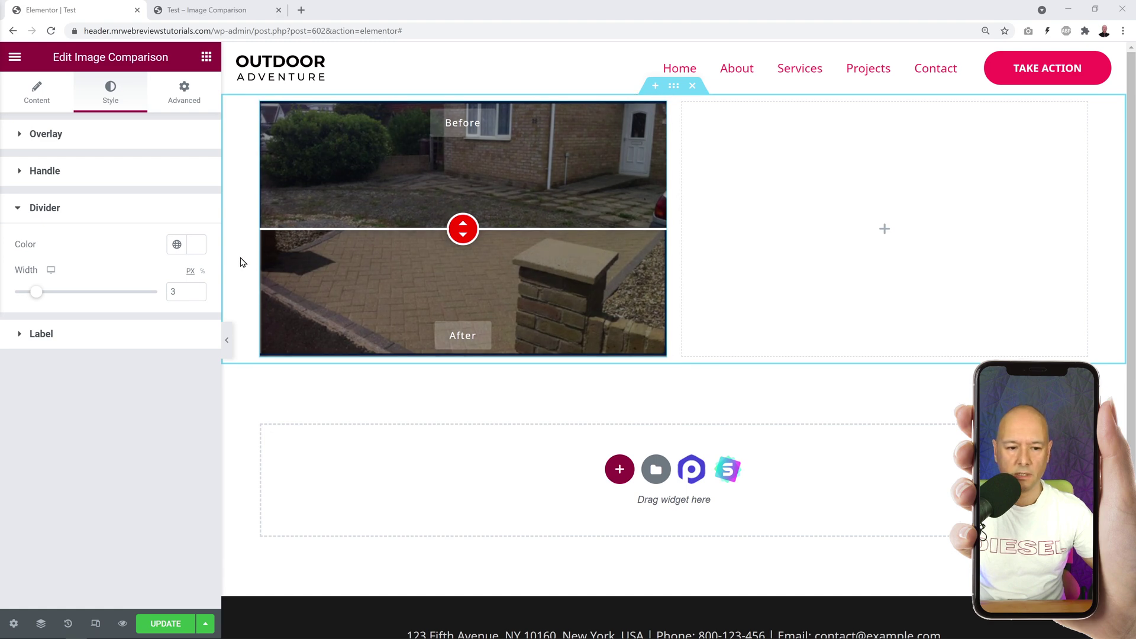
left_click(196, 251)
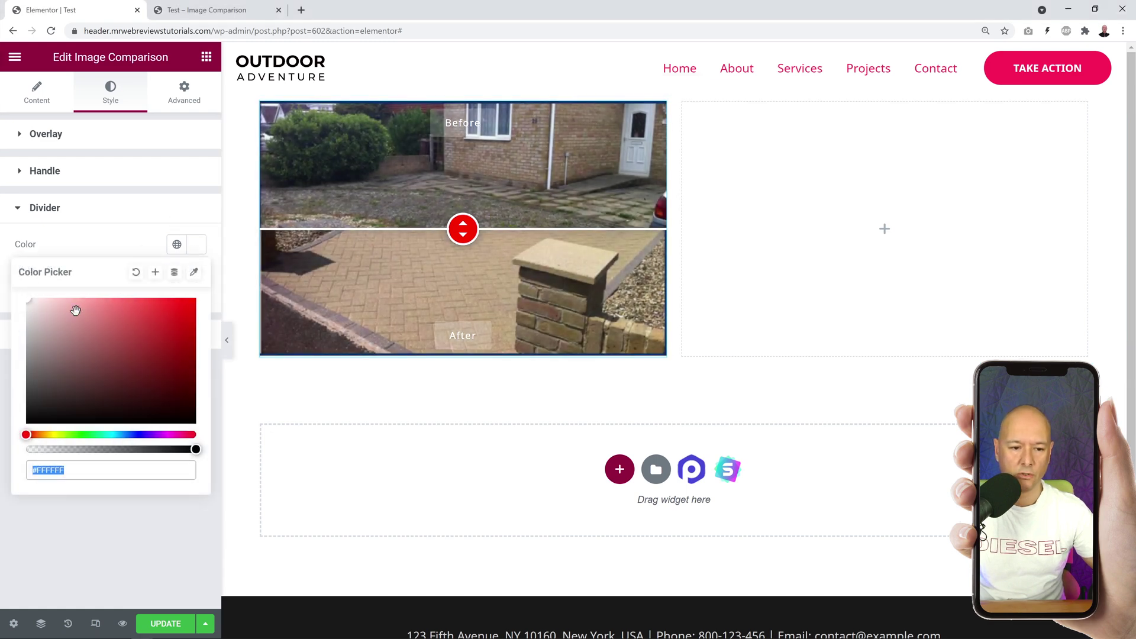
mouse_move(75, 310)
left_mouse_down()
mouse_move(211, 304)
mouse_move(230, 292)
mouse_move(9, 306)
left_mouse_up()
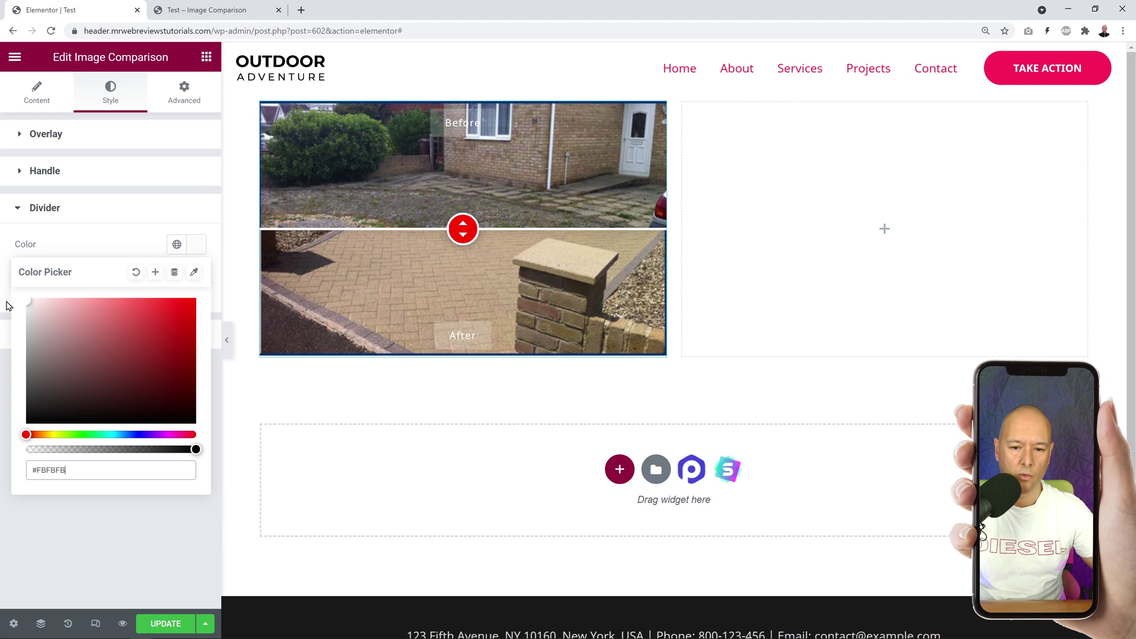
left_click(102, 241)
Step: In the Label style settings, give the Before label a mid-green background colour
left_click(56, 215)
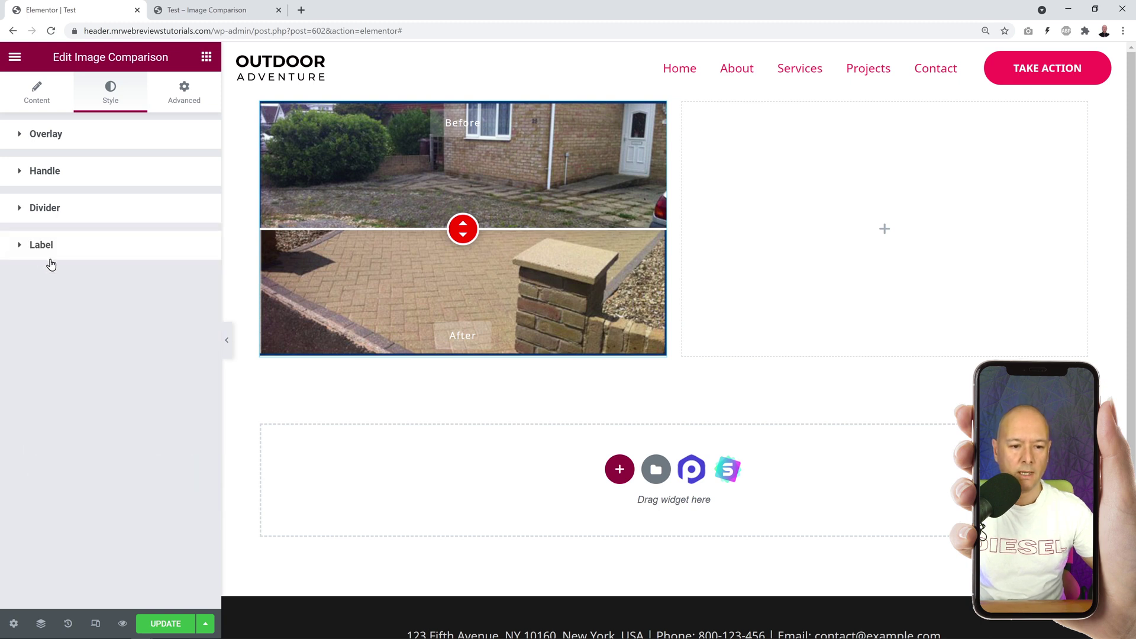
left_click(41, 253)
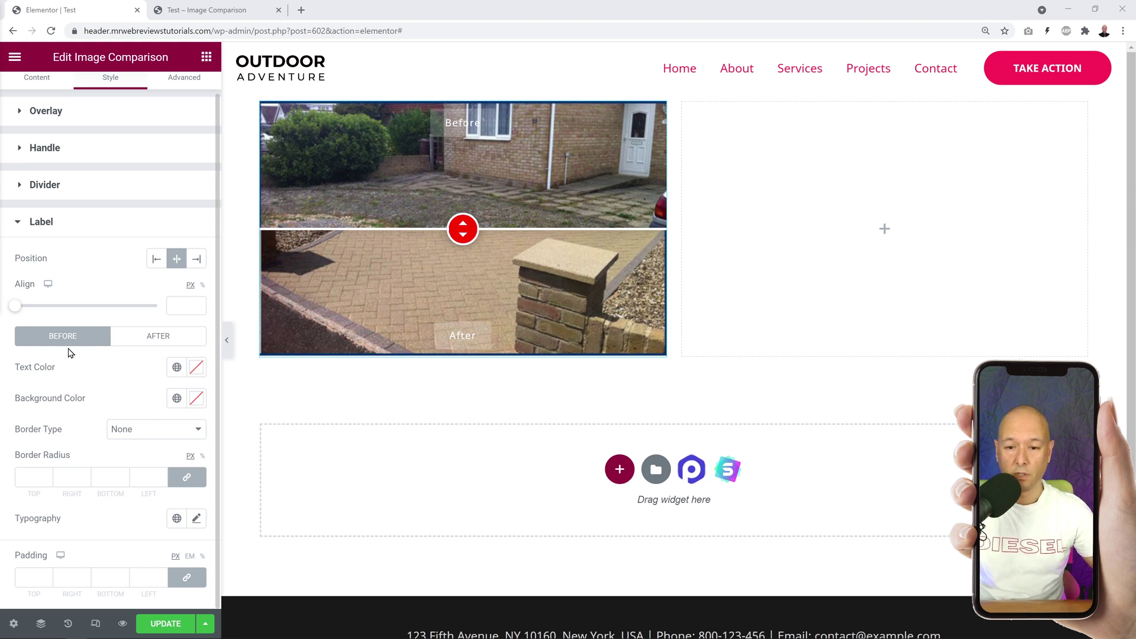
left_click(196, 406)
left_click(88, 324)
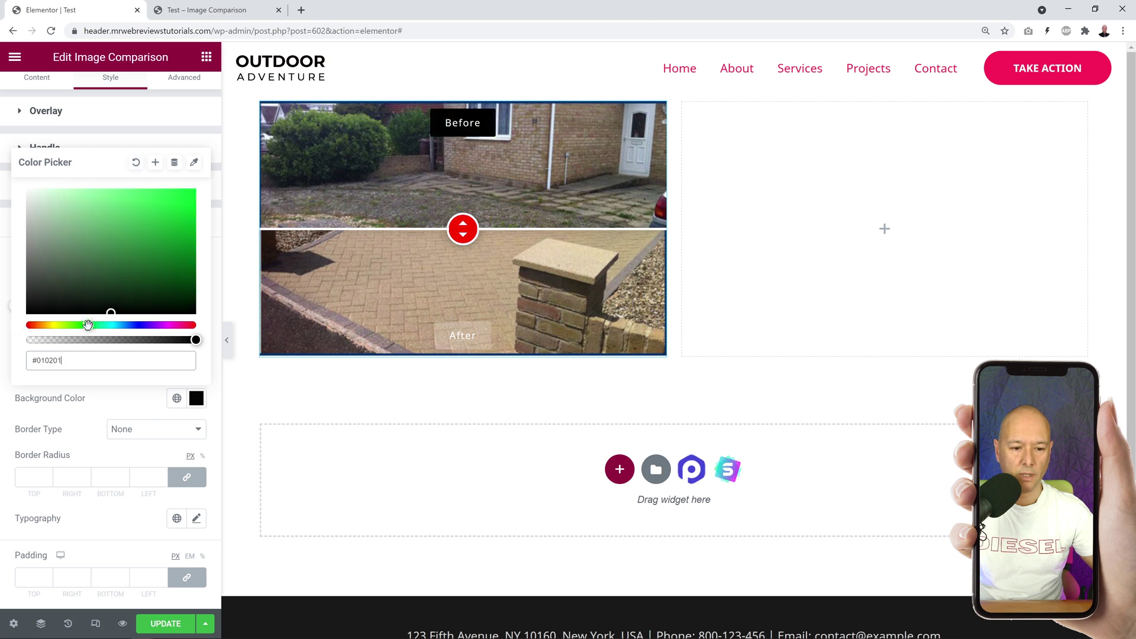
left_click_drag(122, 261, 163, 225)
left_click(129, 394)
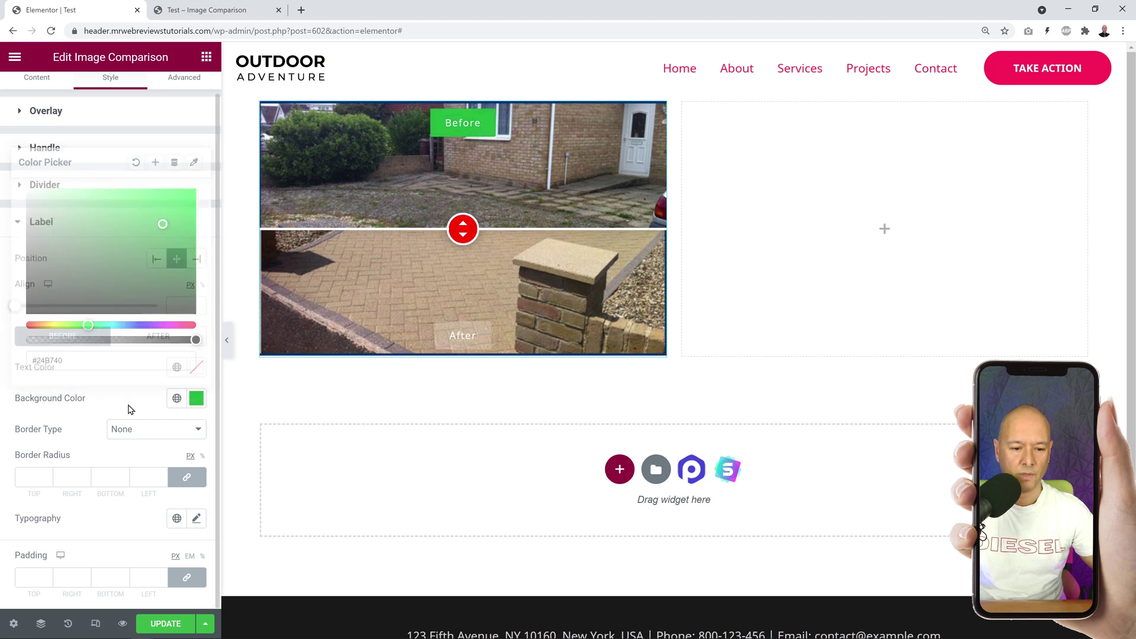
Step: Give the After label a red #DC1616 background colour
left_click(167, 339)
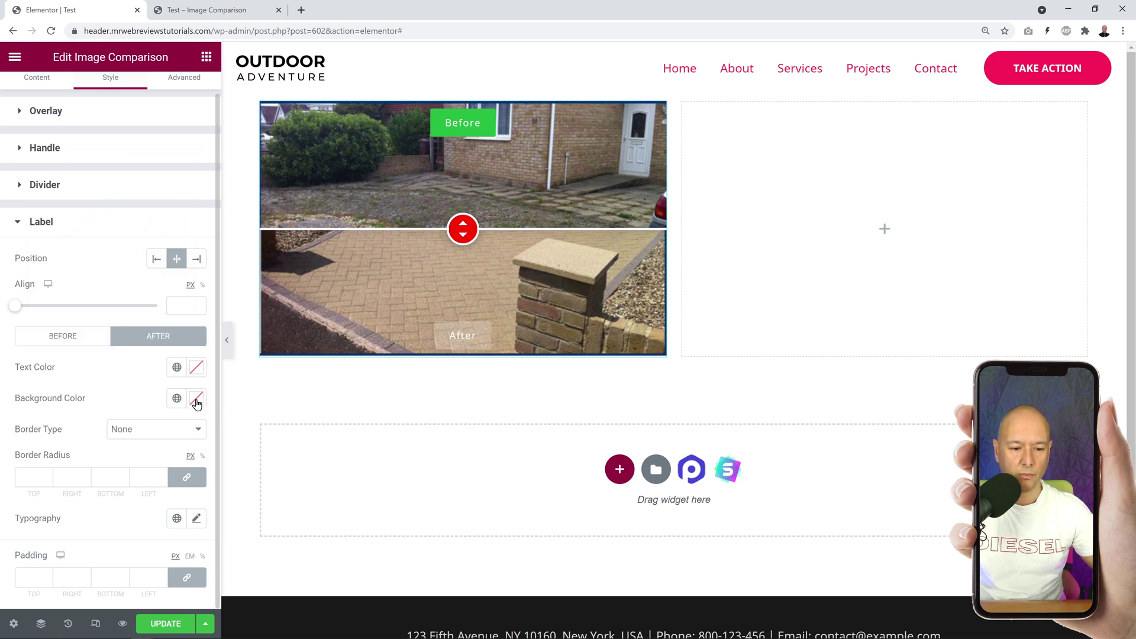
left_click(196, 403)
left_click_drag(136, 266, 184, 202)
left_click(131, 413)
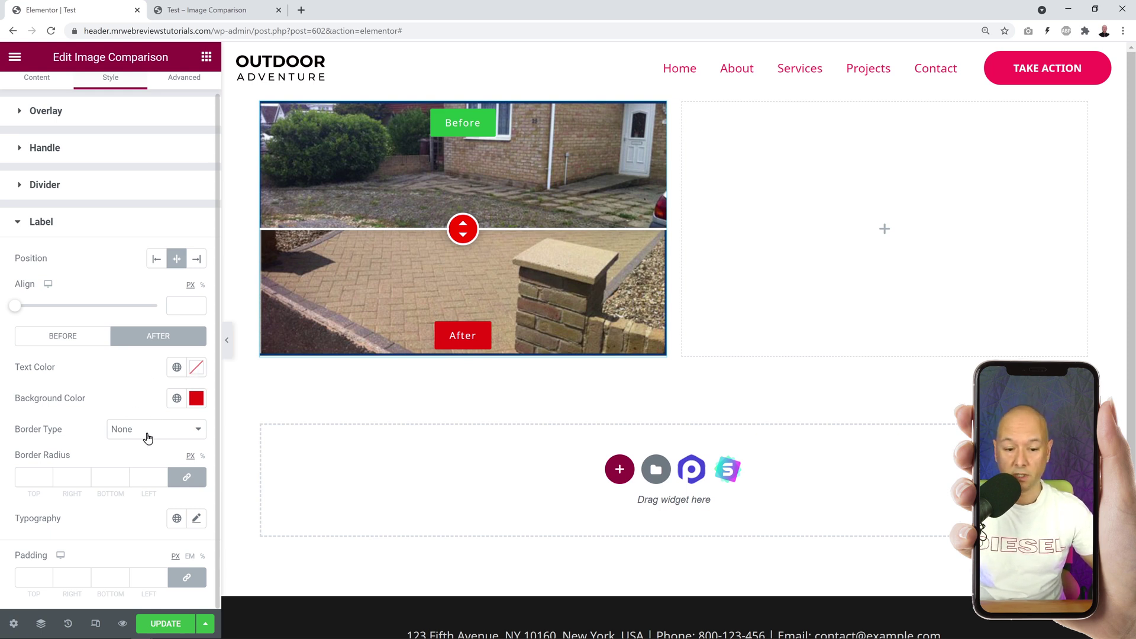
Step: Set a border radius of 25 on both the After and Before labels
left_click(27, 478)
type("2")
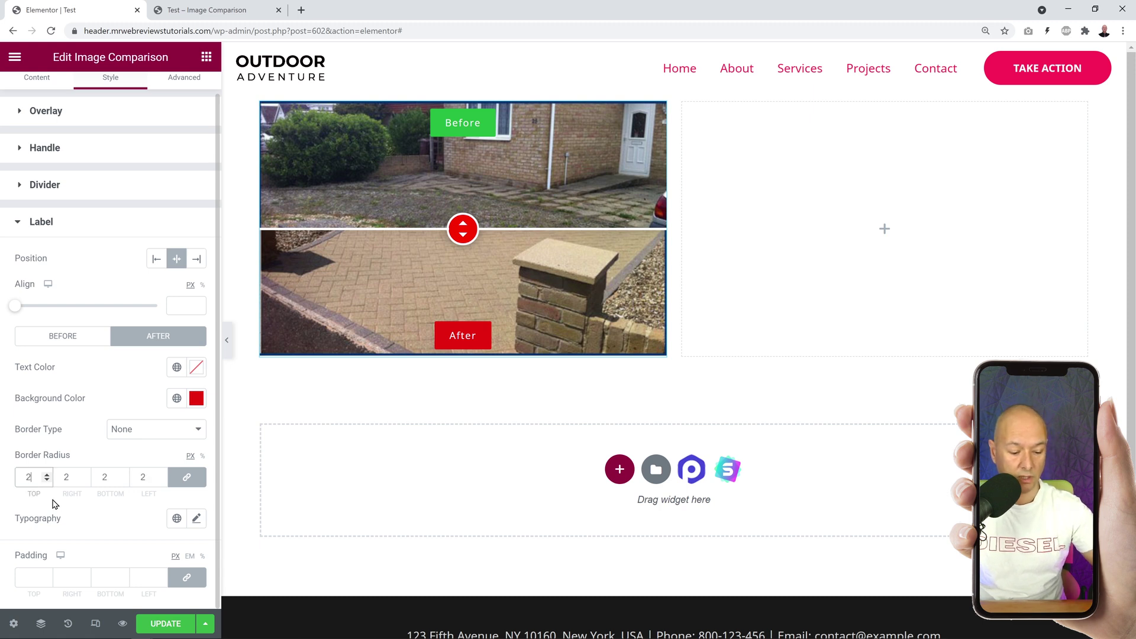
type("5")
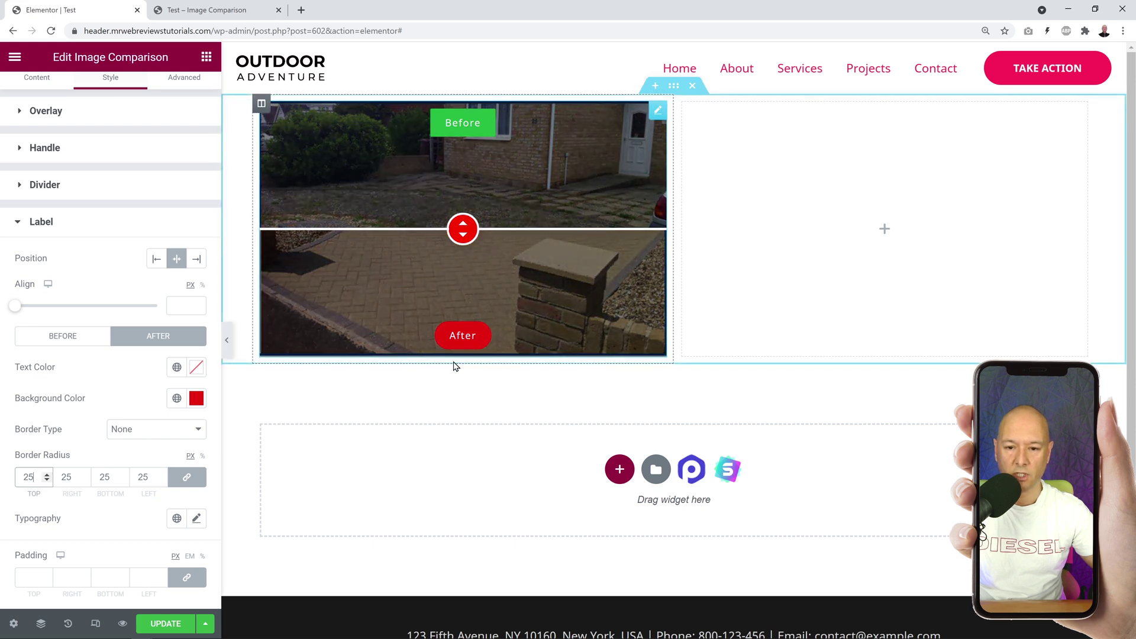
left_click(71, 337)
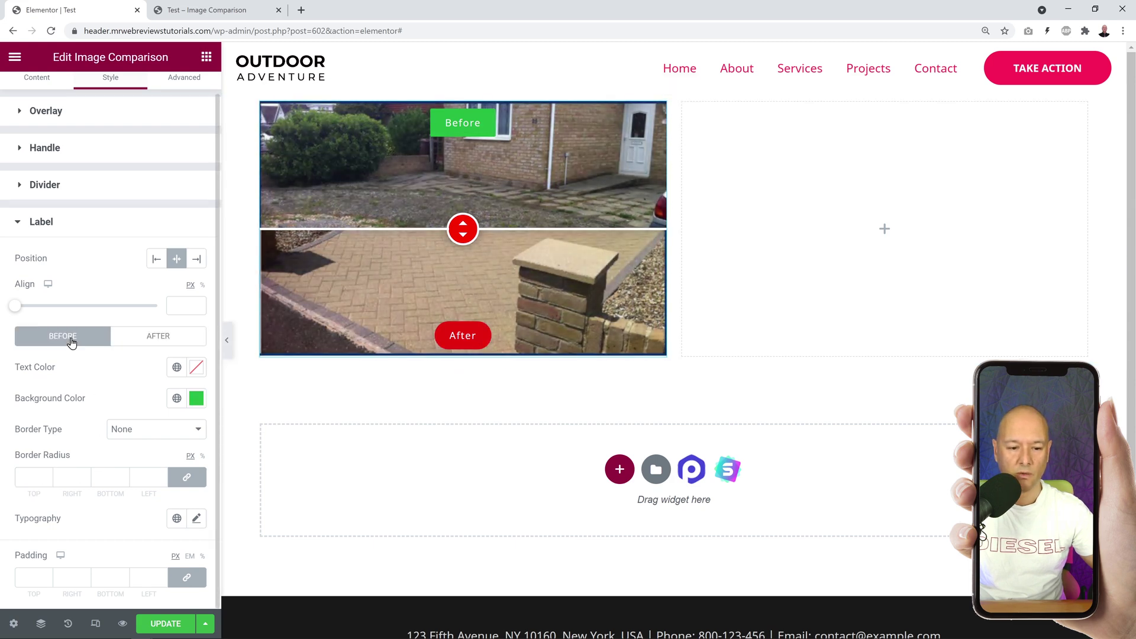
left_click(38, 477)
type("25")
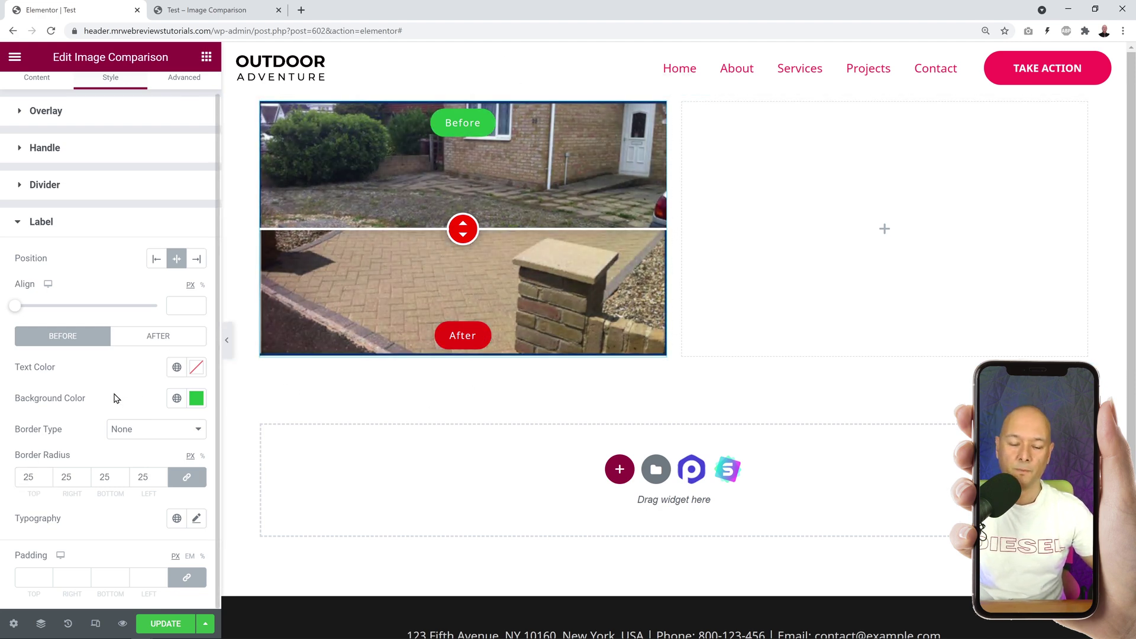
Step: Try left and right label positions, return them to Center, and save the page
left_click(156, 258)
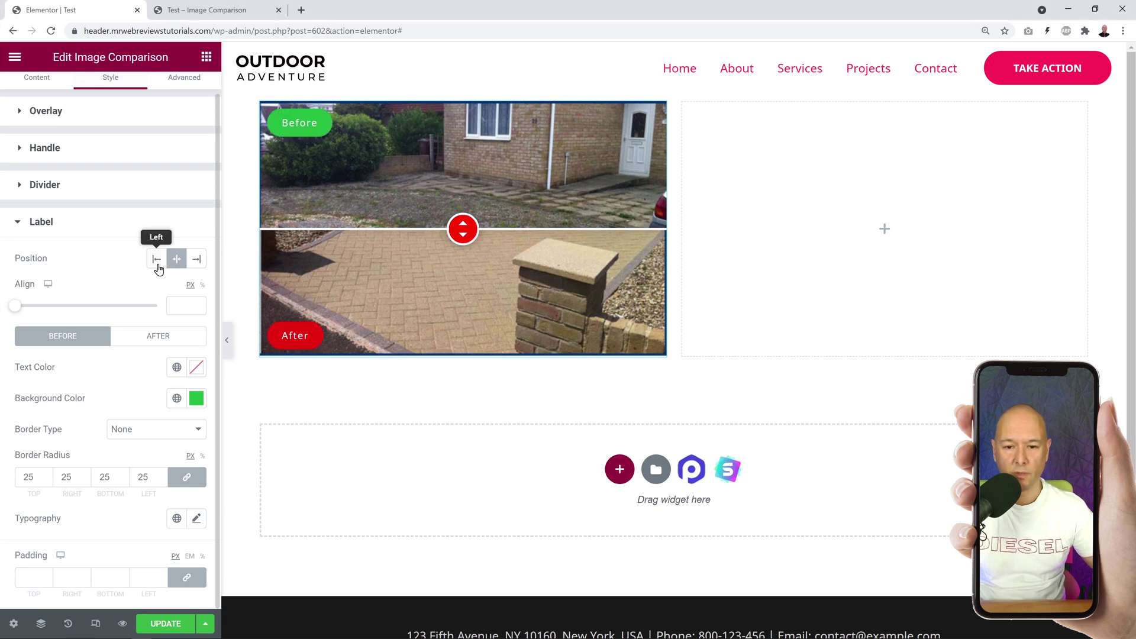
left_click(195, 260)
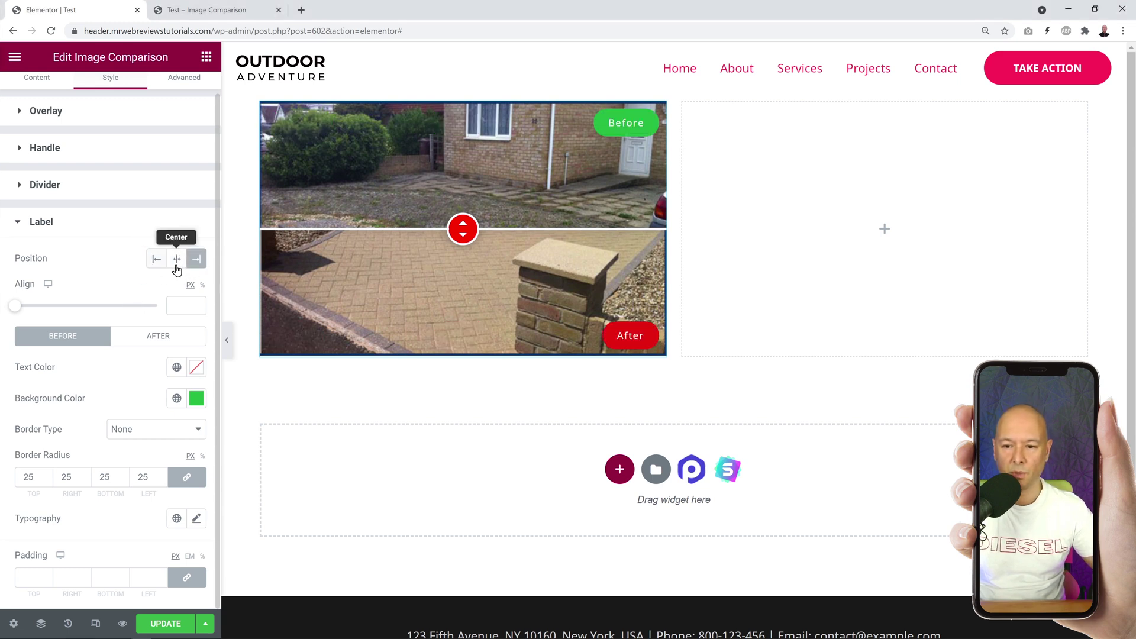
left_click(177, 260)
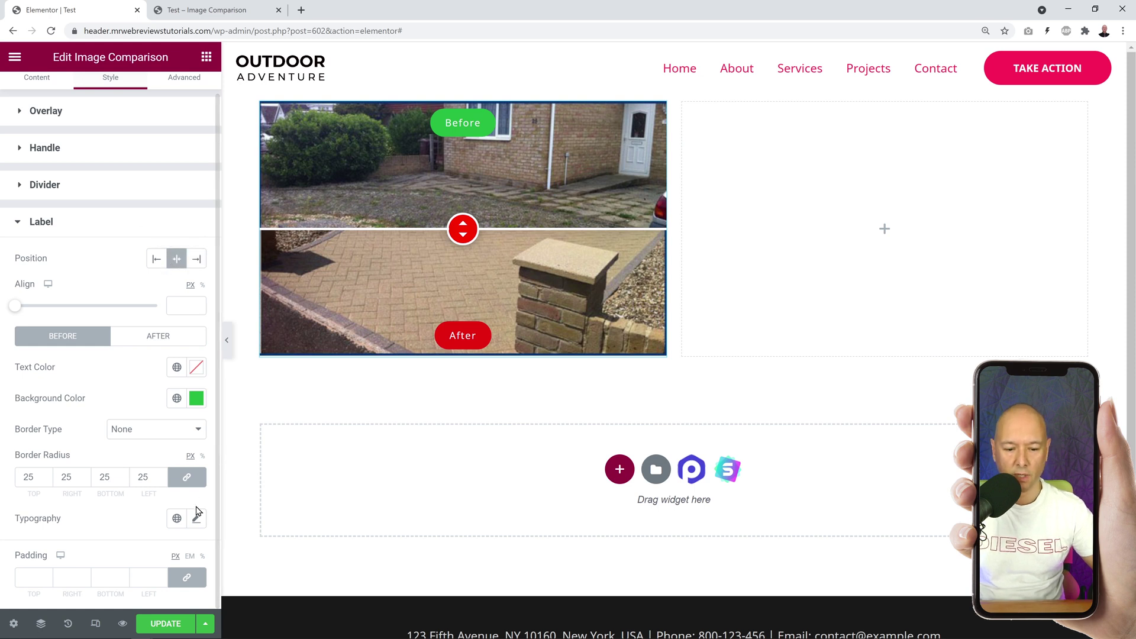
left_click(166, 624)
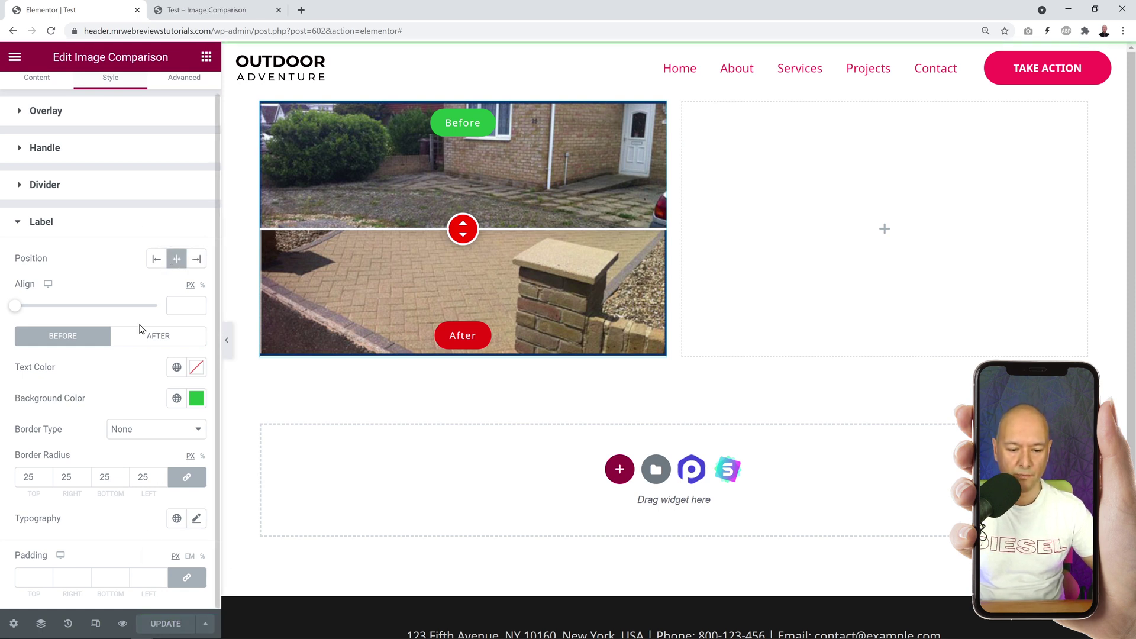
Step: In the page preview, drag the comparison down to the before photo, then up to the full after photo
left_click(205, 12)
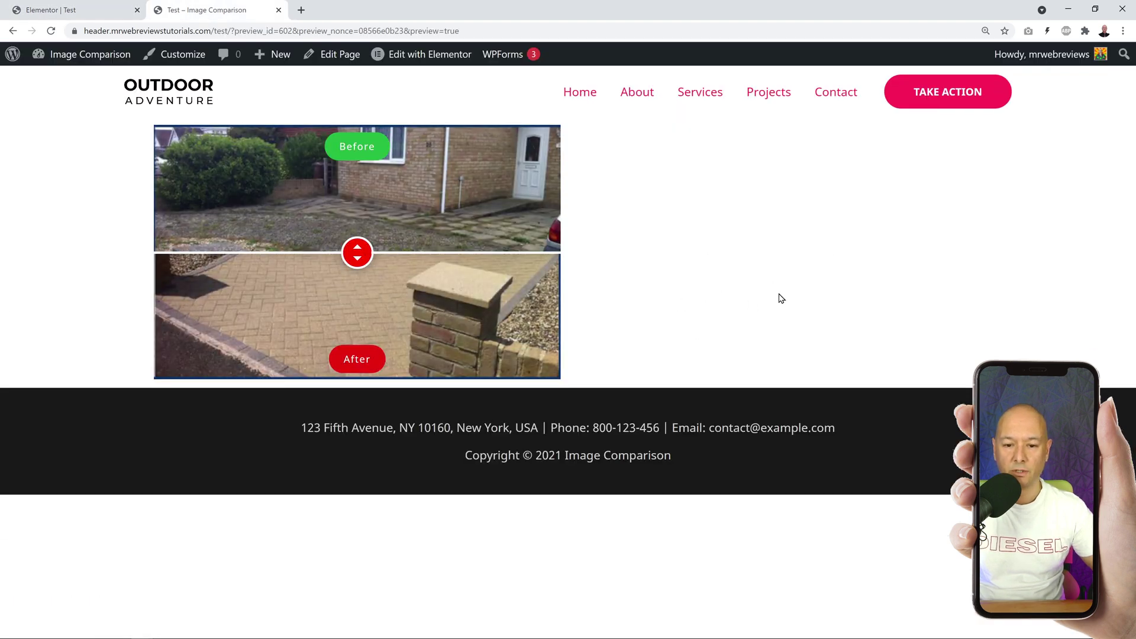
left_click_drag(356, 253, 364, 386)
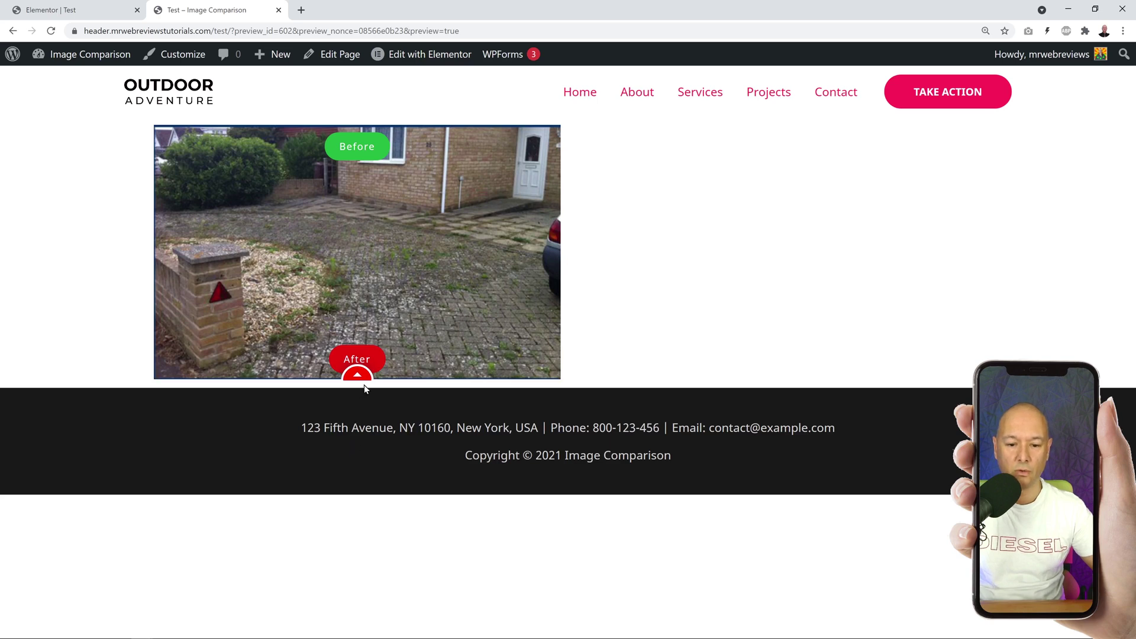
left_click_drag(358, 376, 354, 126)
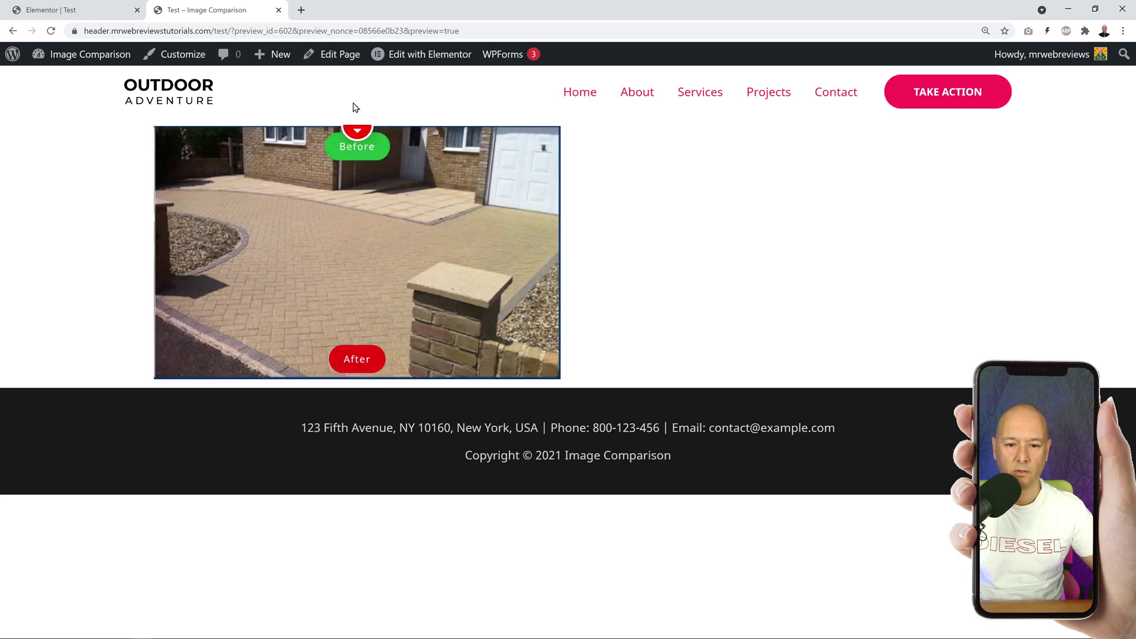